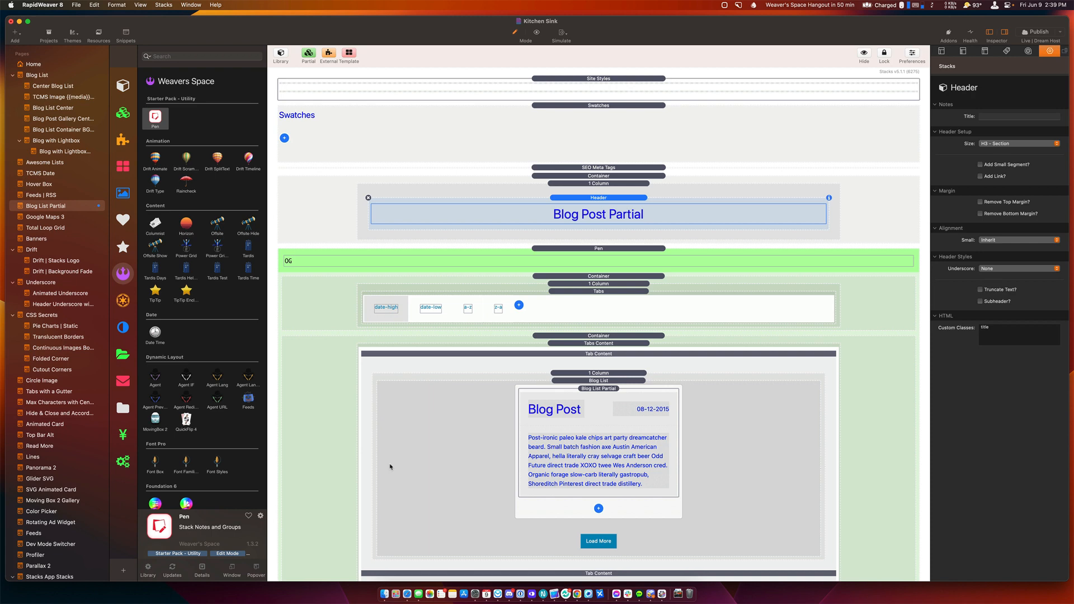
Step: Preview the Blog List Partial page and view its posts under the date-high, date-low, a-z and z-a tabs
left_click(572, 416)
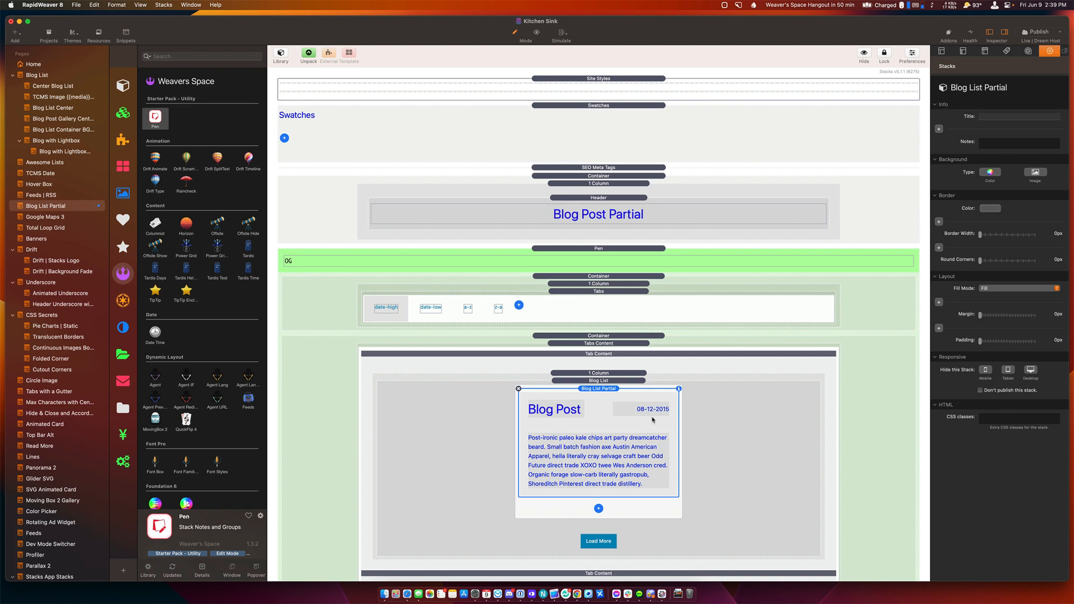
key("super+r")
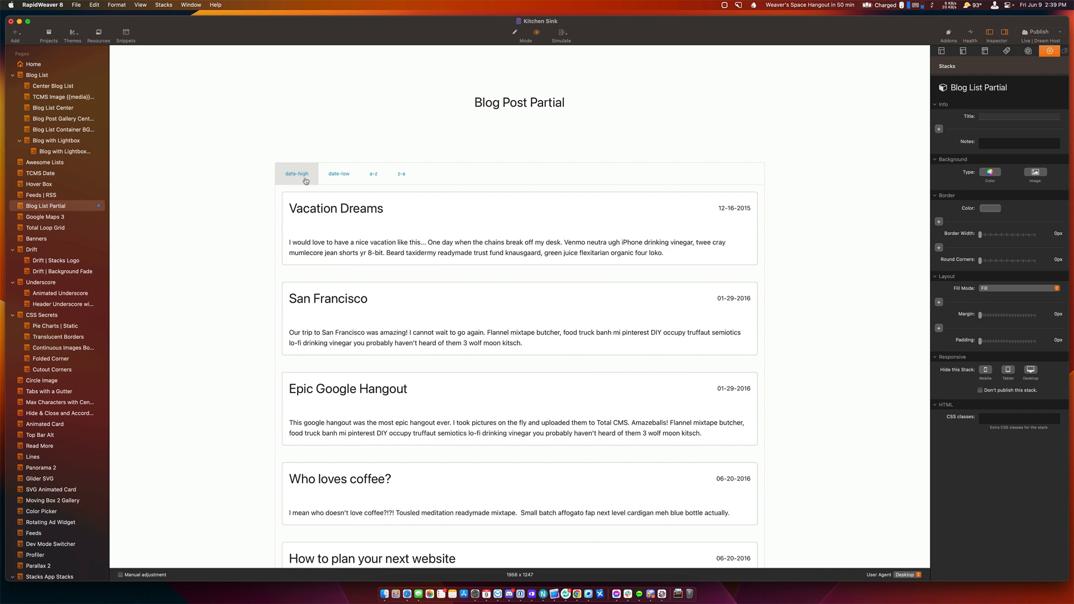
left_click(338, 178)
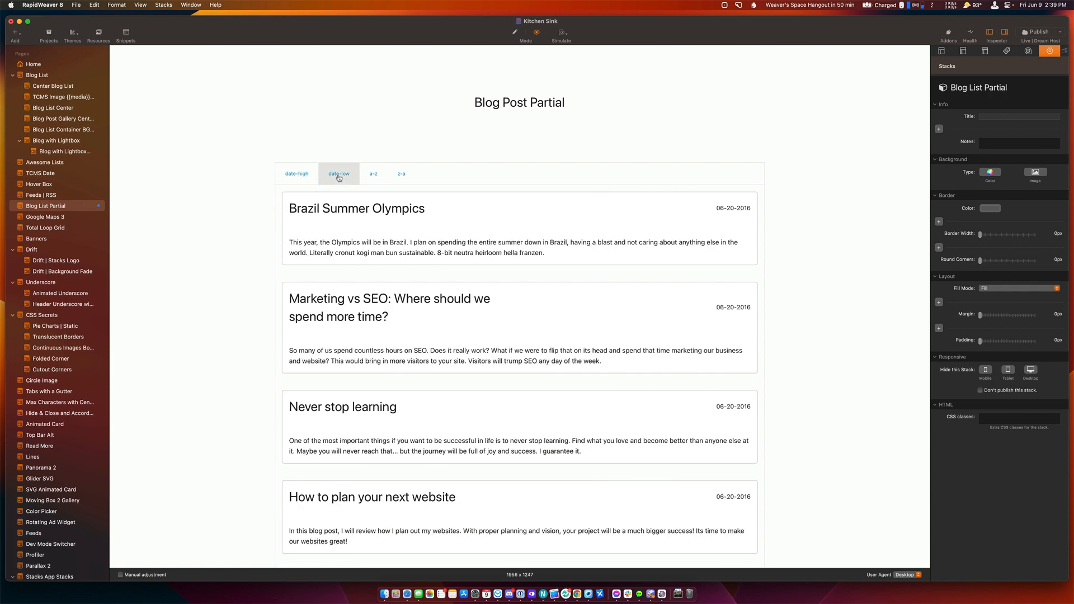
left_click(307, 178)
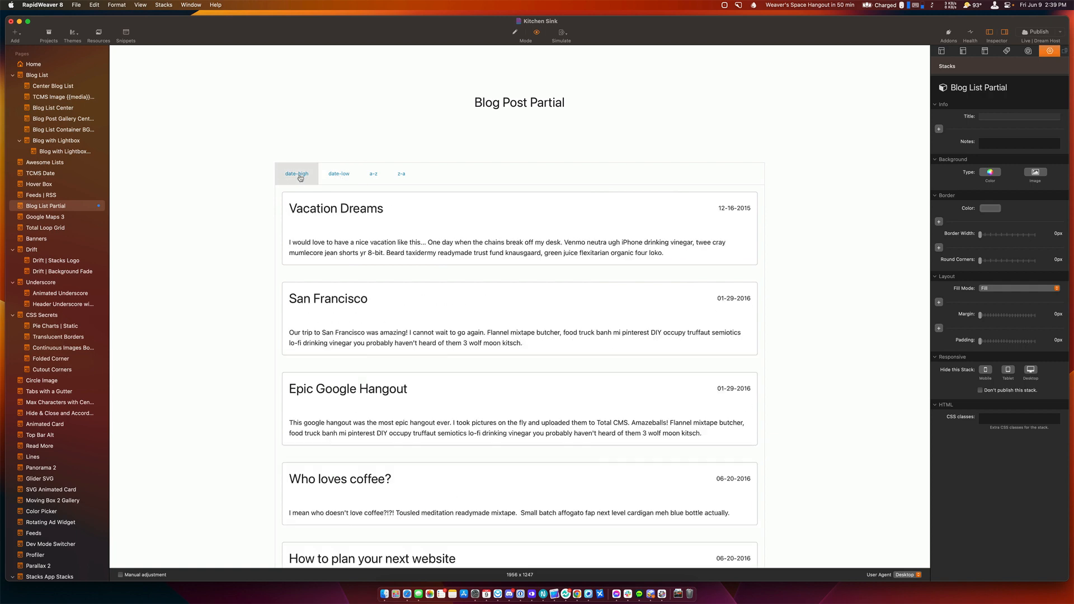
left_click(342, 177)
left_click(373, 176)
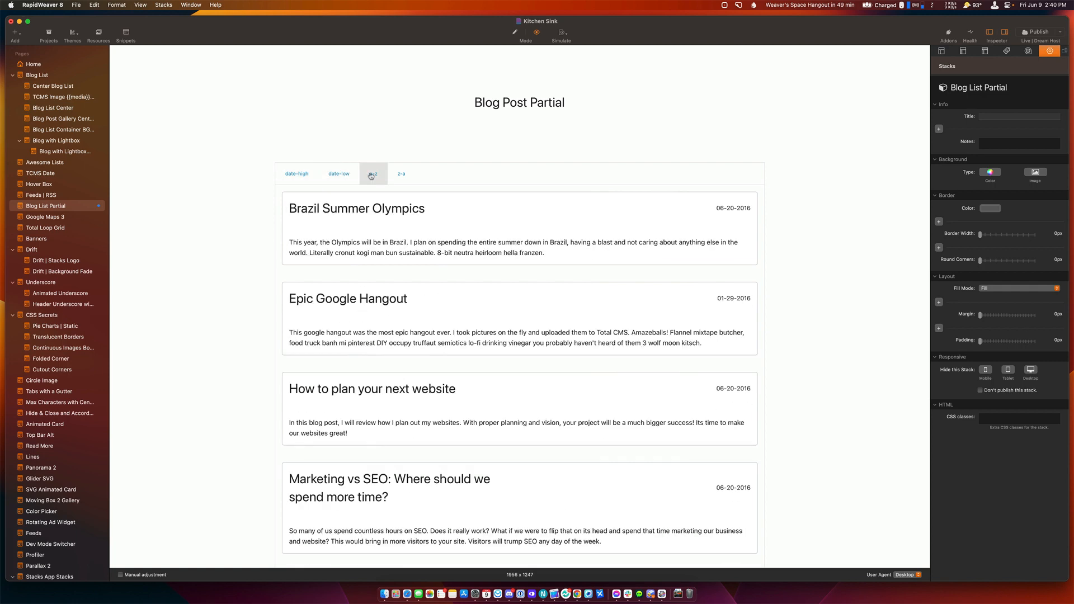
left_click(399, 176)
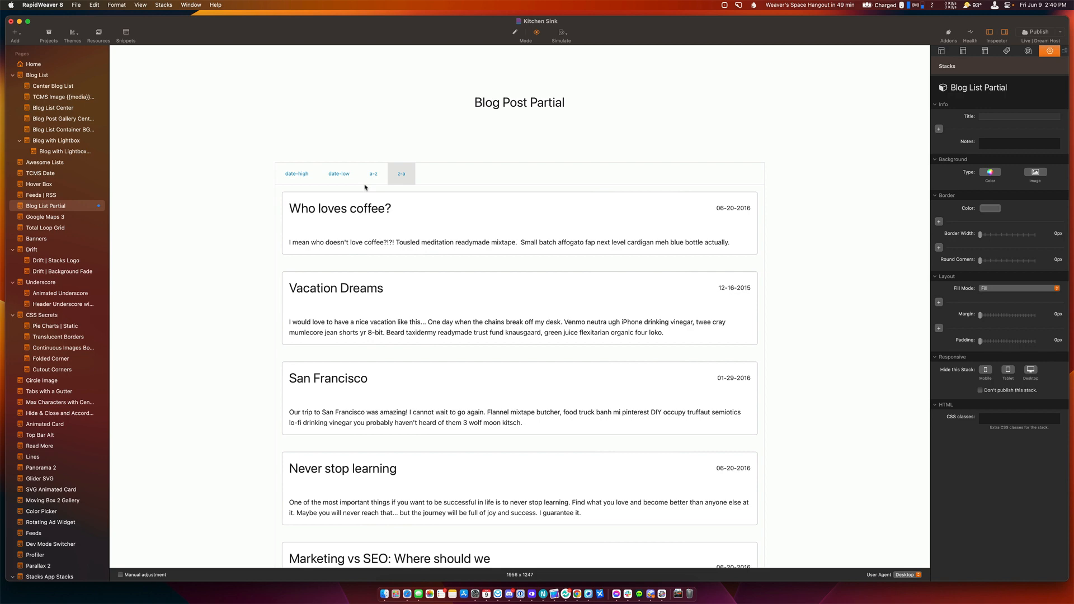
Step: Compare the post order and shared layout across the four sort tabs again, and return to edit mode
left_click(339, 175)
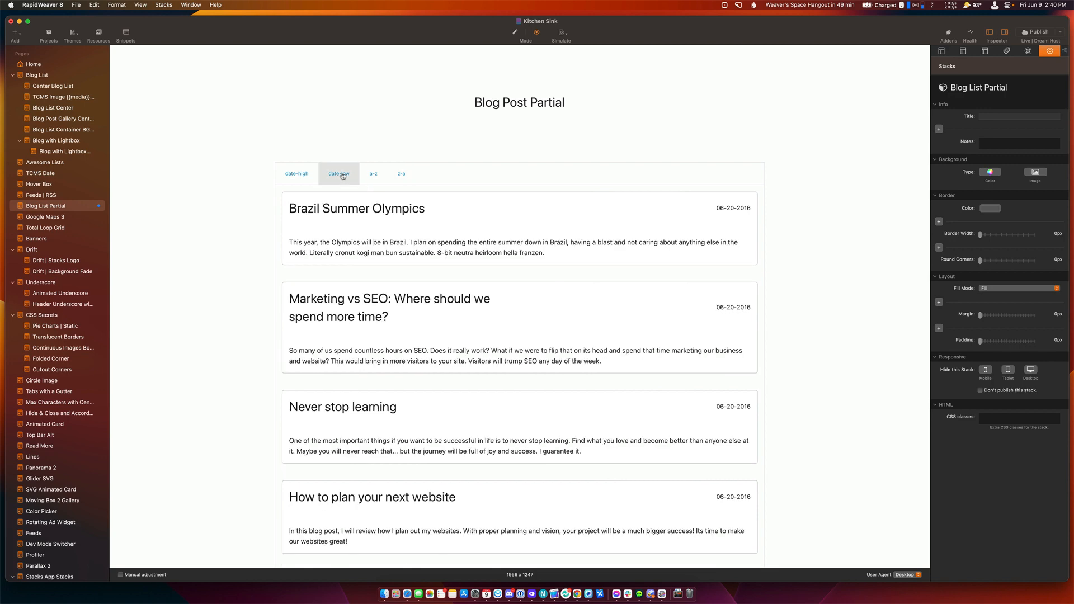
left_click(297, 175)
left_click(340, 179)
left_click(297, 174)
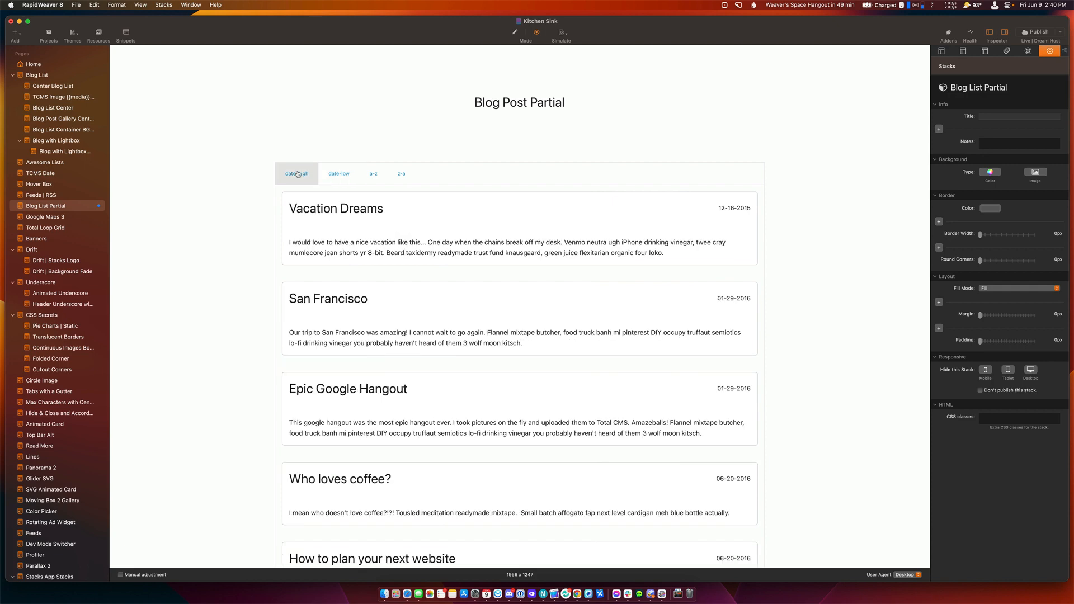
left_click(339, 174)
left_click(374, 173)
left_click(401, 174)
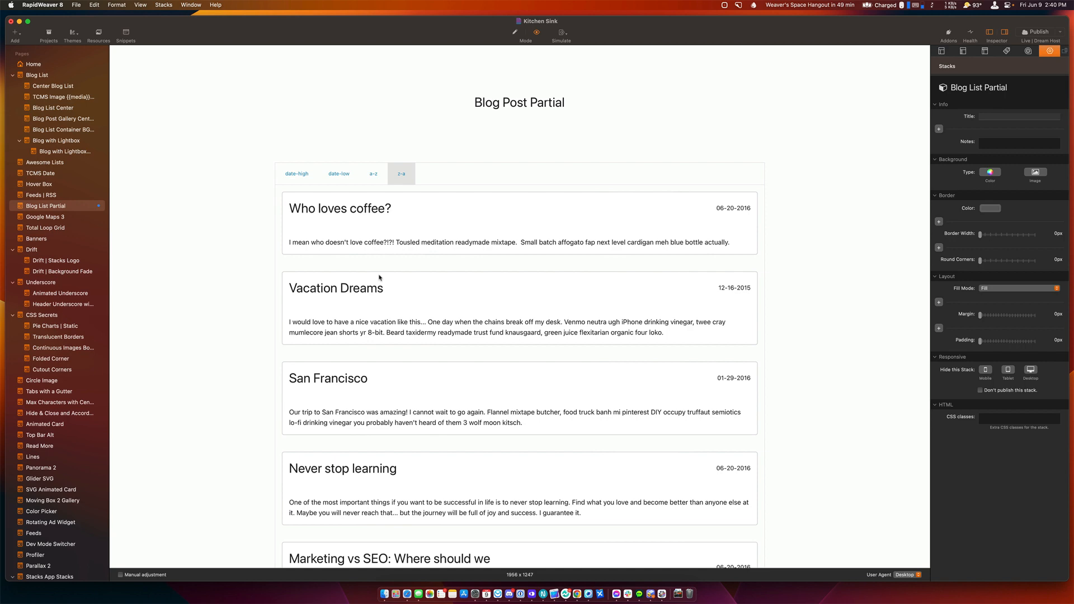
key("super+shift+p")
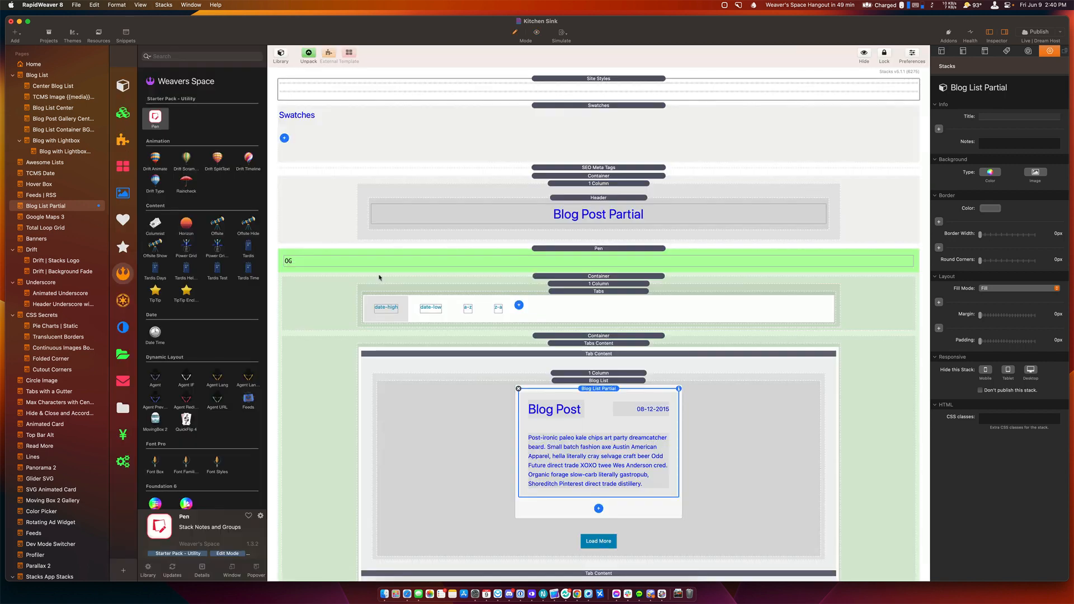
Step: Check the available Sort options for the Blog List in the first tab content without changing the selection
scroll(425, 325, "down", 8)
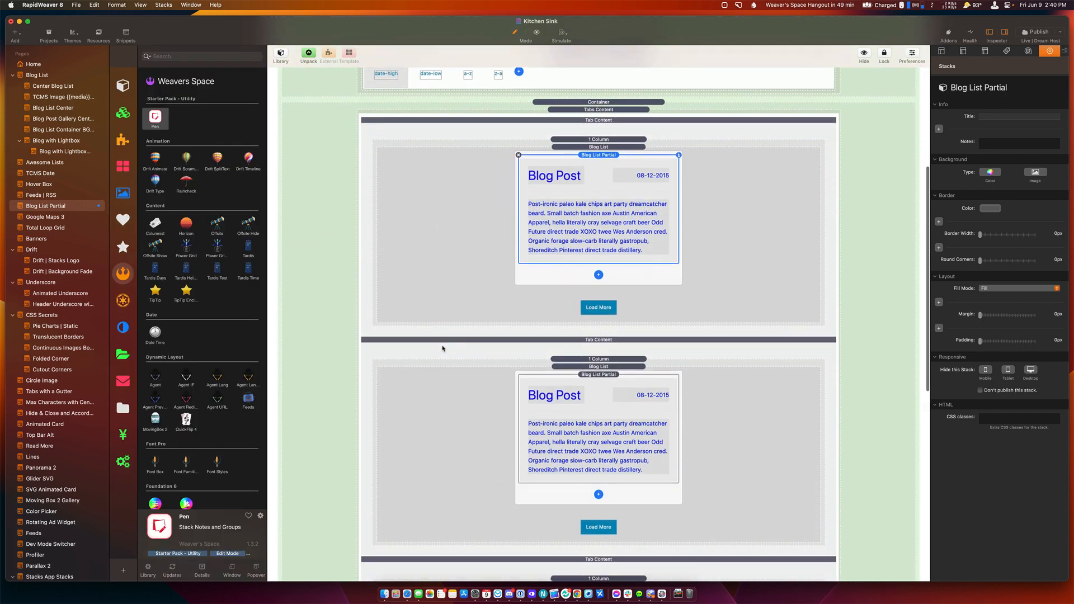
scroll(447, 290, "up", 3)
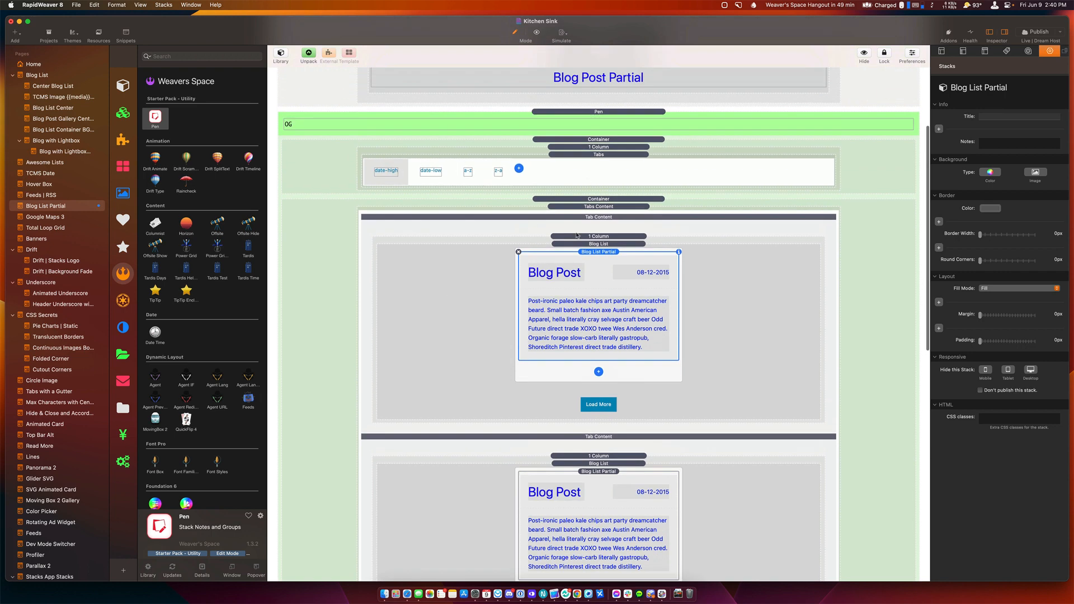
left_click(590, 244)
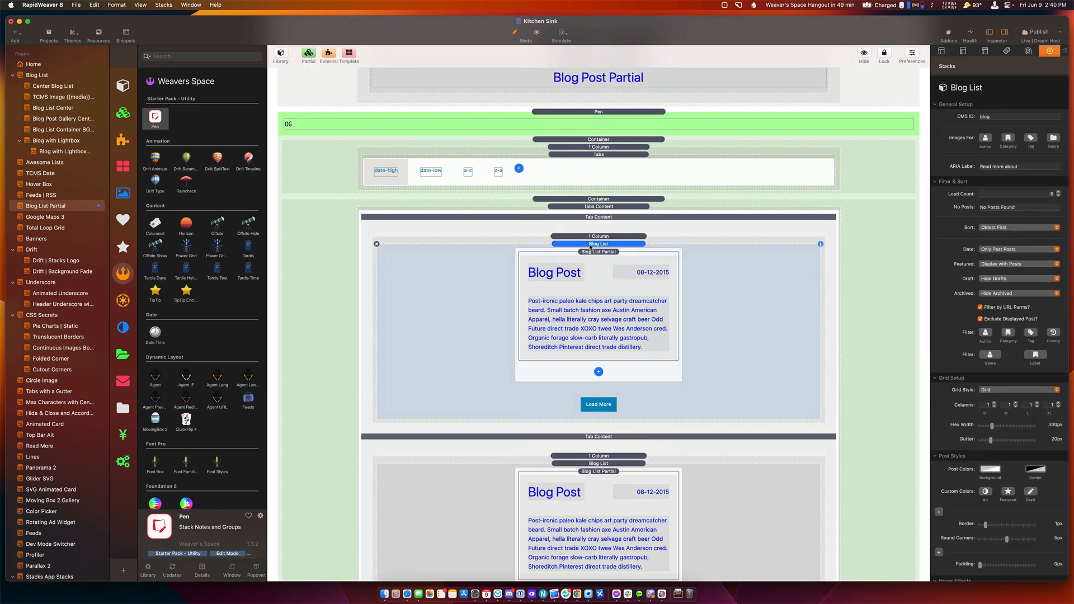
left_click(999, 229)
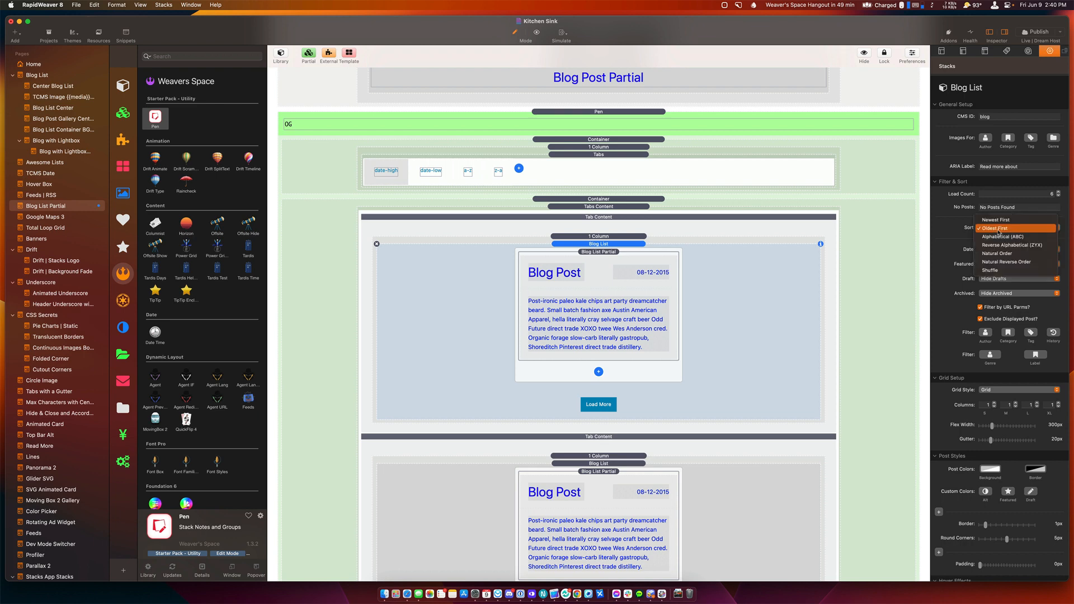
left_click(951, 236)
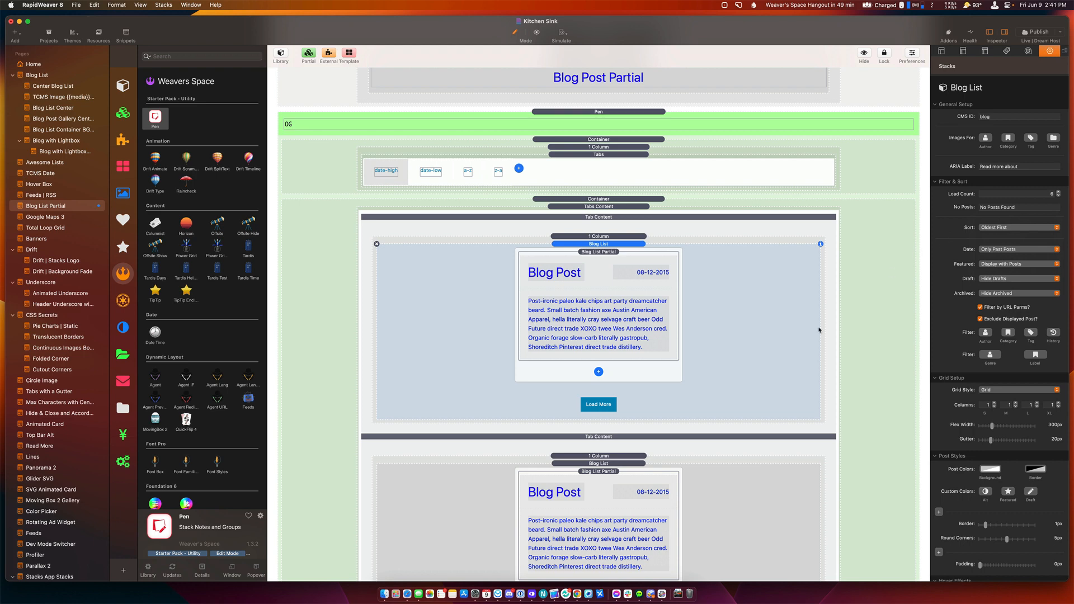
Step: Inspect the Sort settings of the Blog List stacks in the remaining tab contents
scroll(644, 337, "down", 2)
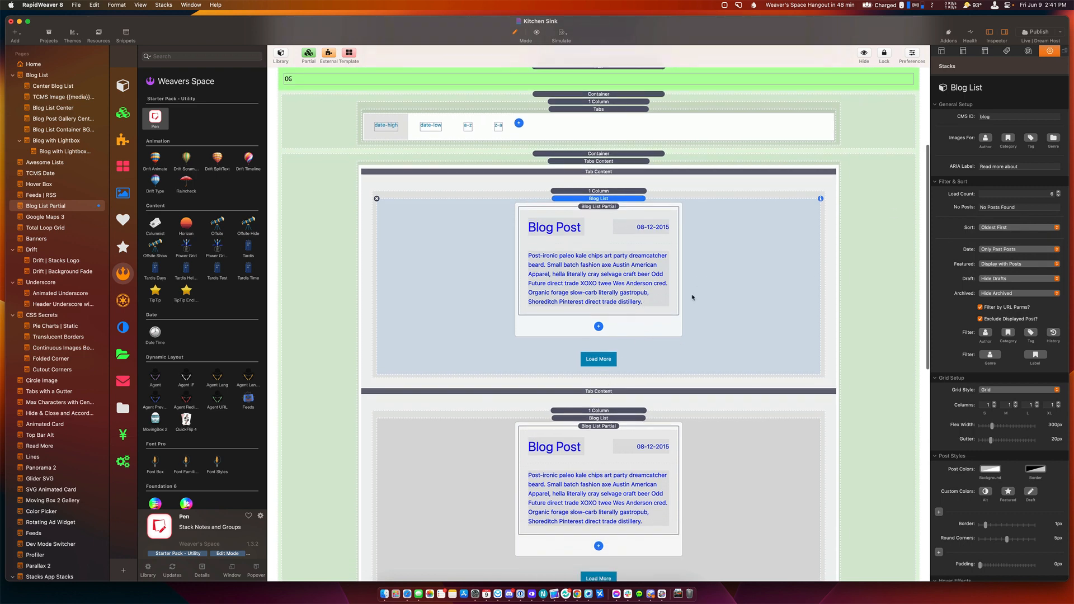
left_click(607, 417)
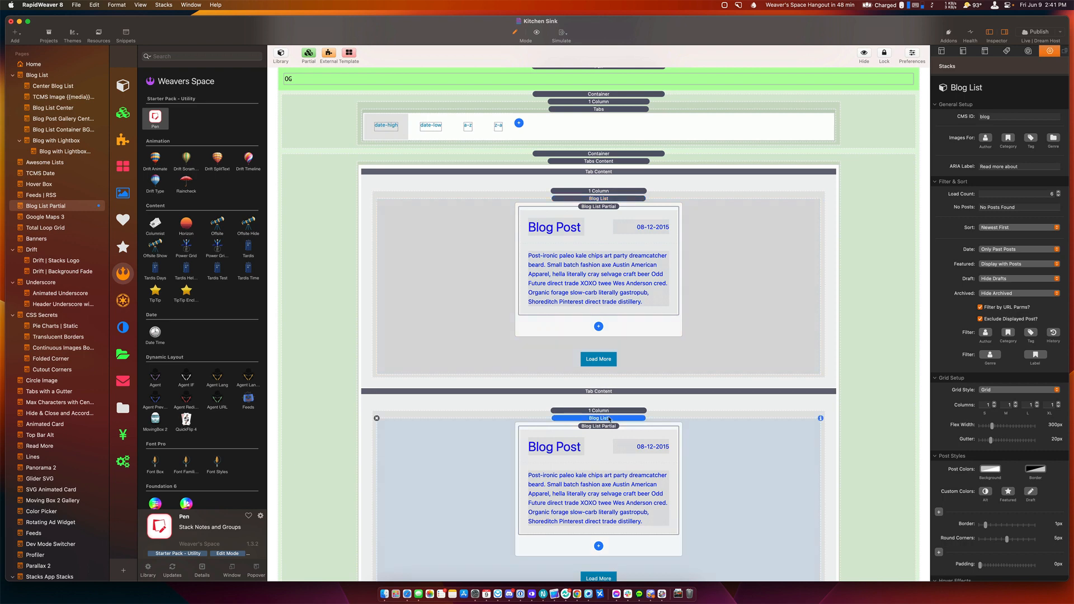
scroll(609, 420, "down", 6)
left_click(621, 493)
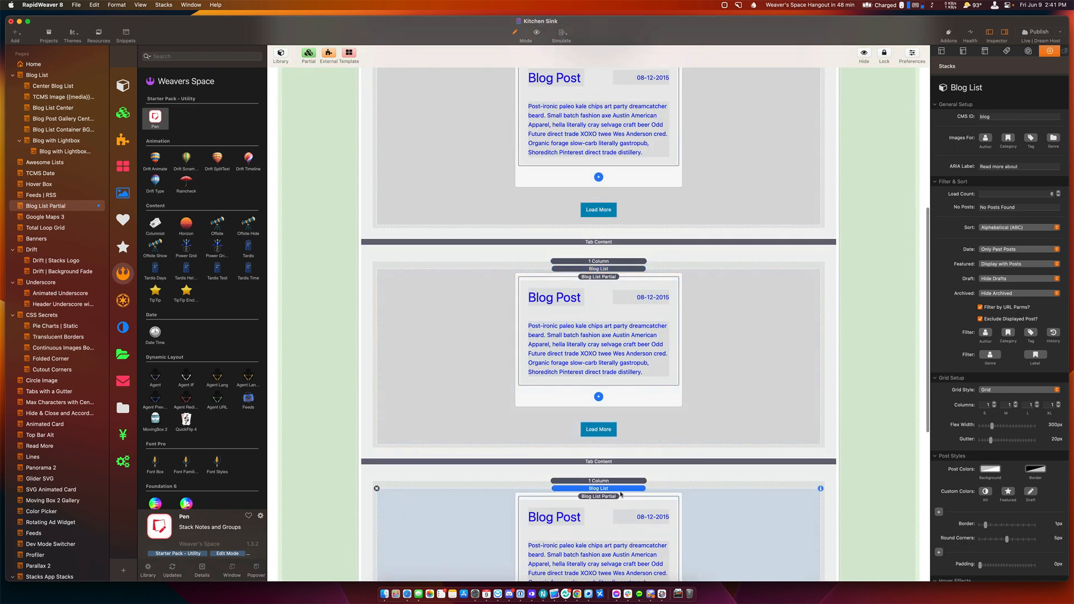
scroll(626, 448, "down", 12)
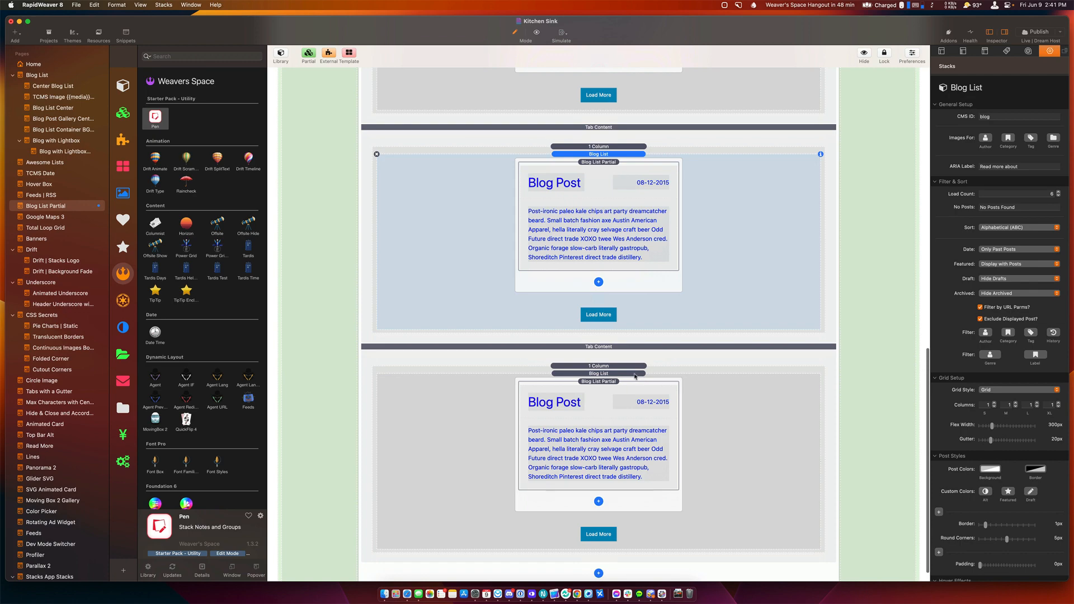
left_click(635, 376)
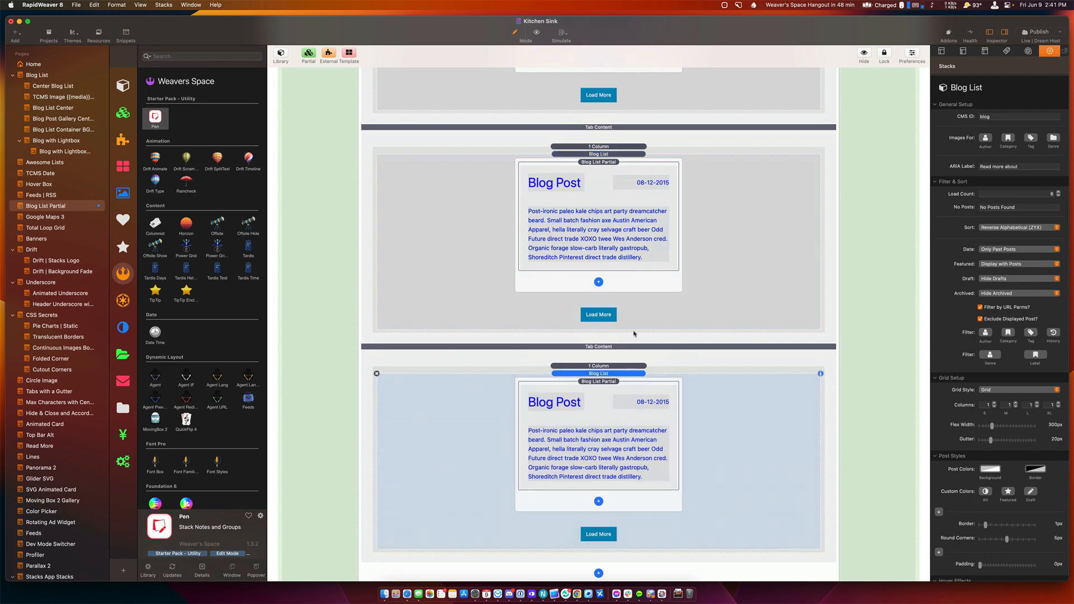
Step: Move the Date stack into the first column below the Title inside the Blog List Partial, and return to the page
scroll(634, 334, "up", 15)
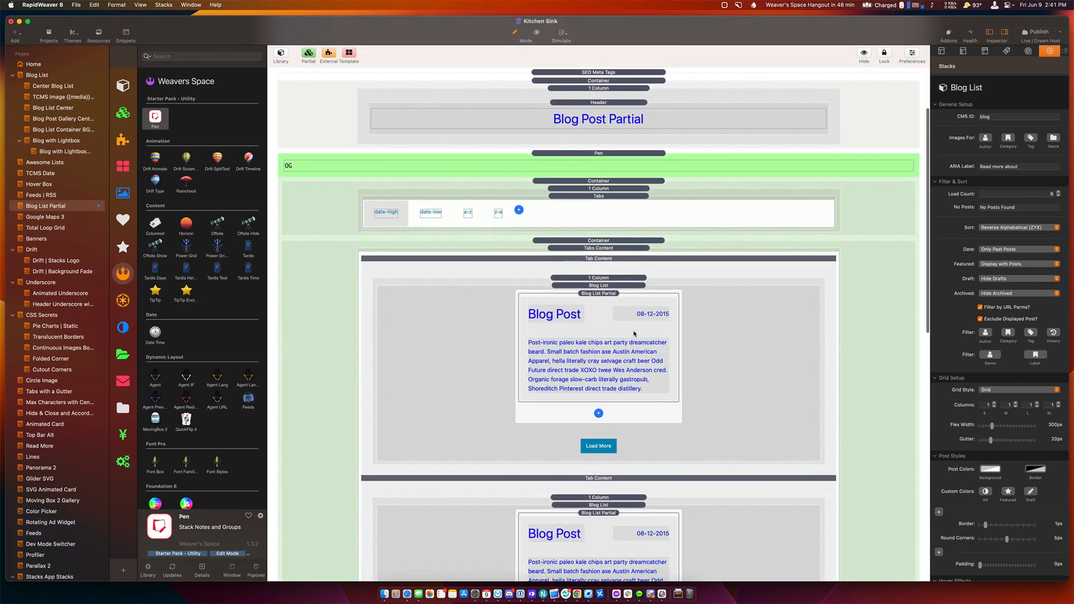
double_click(561, 343)
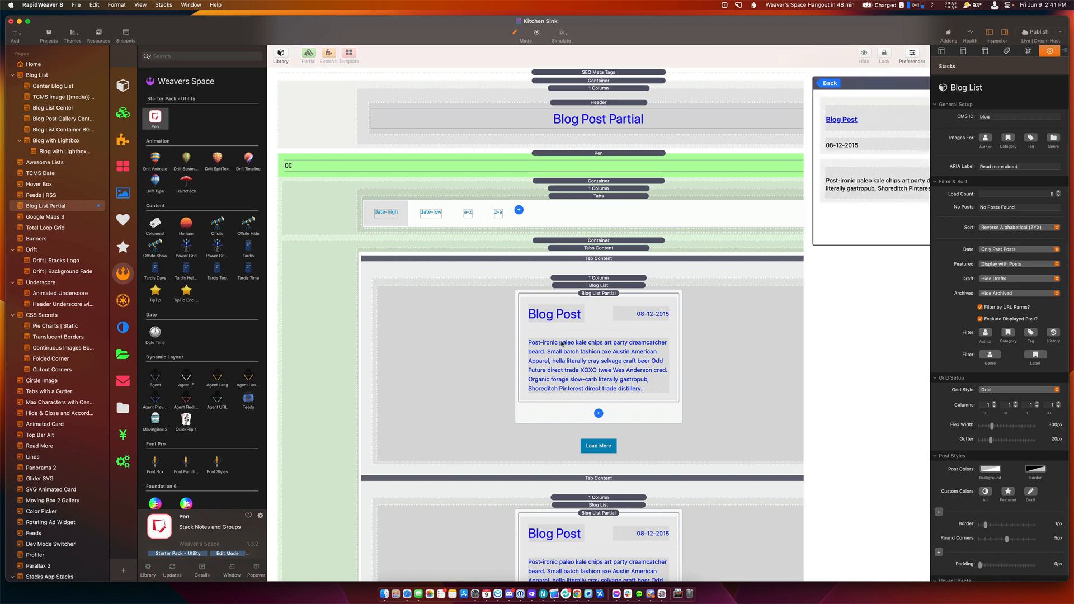
left_click(553, 137)
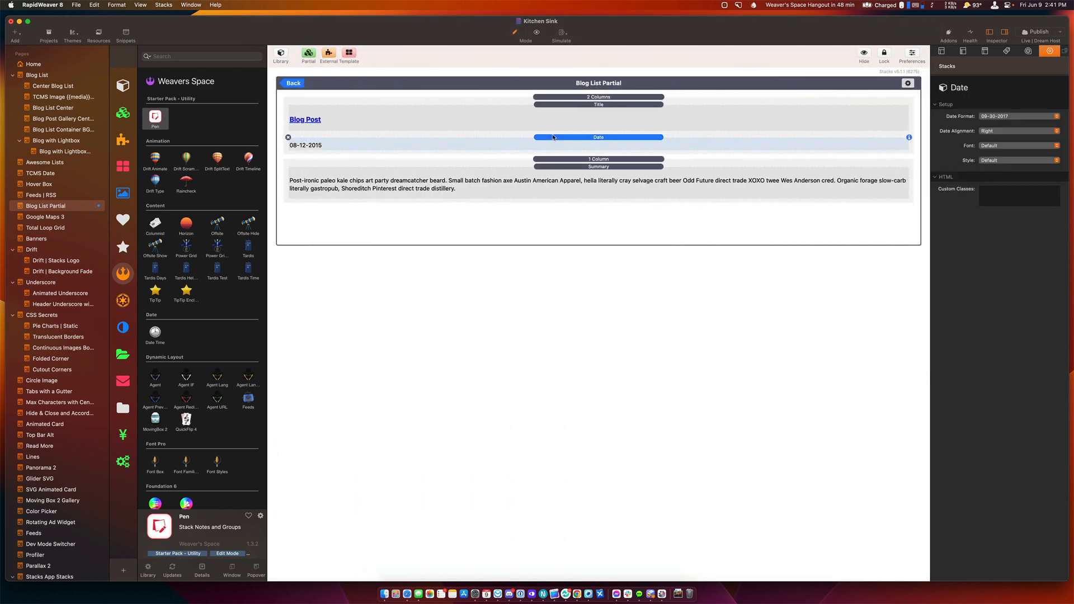
key("Delete")
left_click(564, 121)
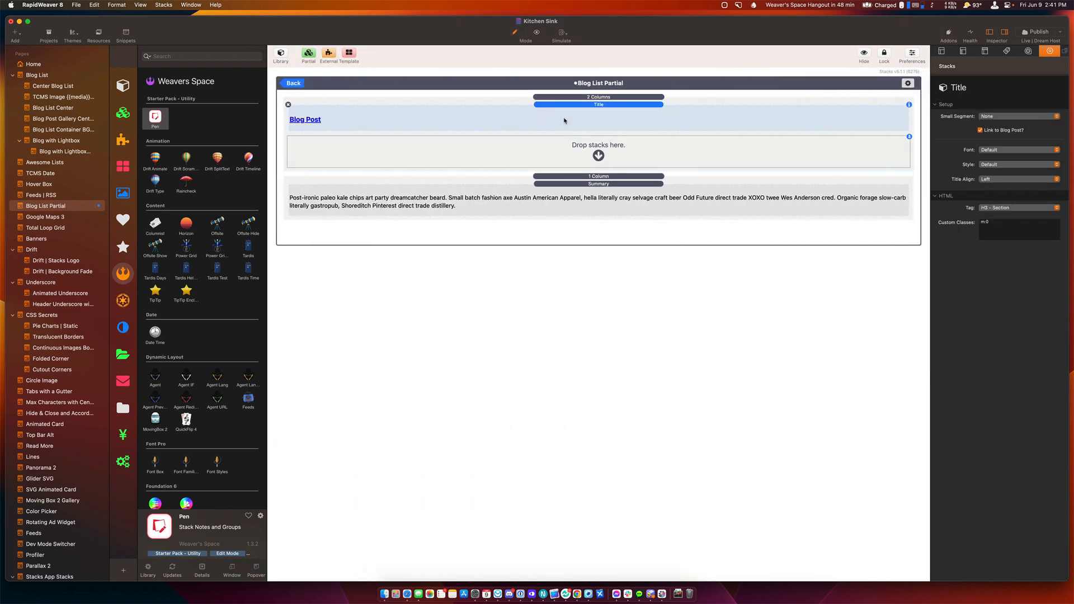
key("super+z")
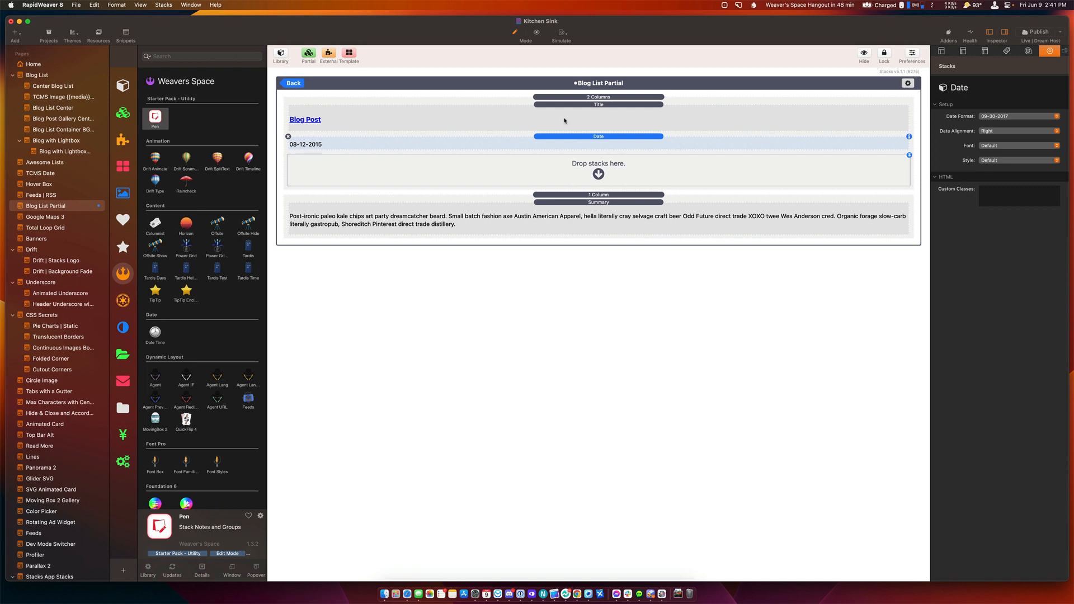
left_click(294, 84)
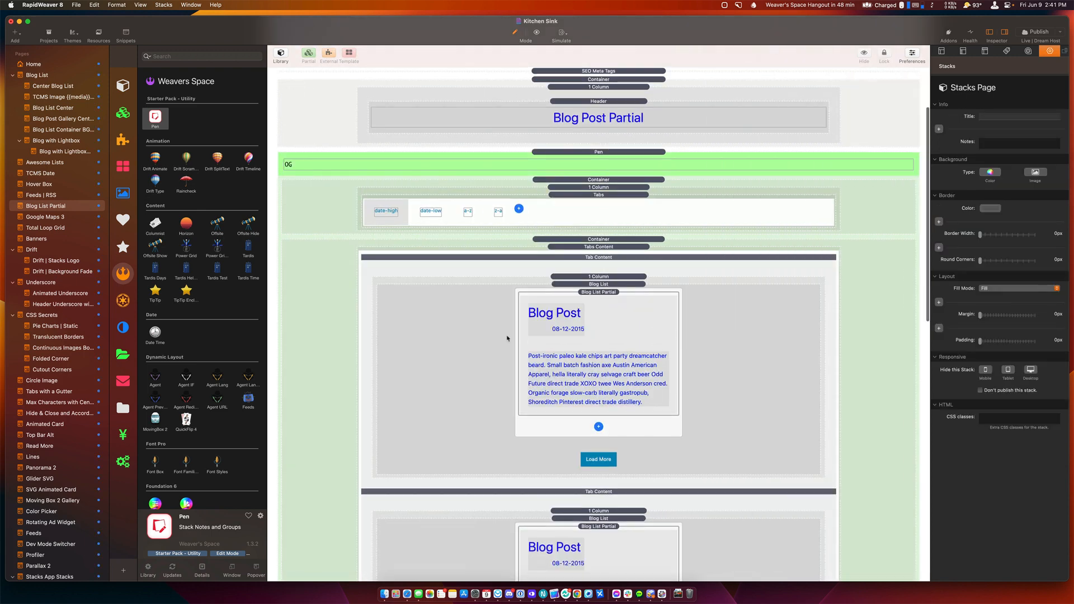
Step: Preview the page to check the date's placement under the post titles, and return to edit mode
scroll(508, 338, "down", 5)
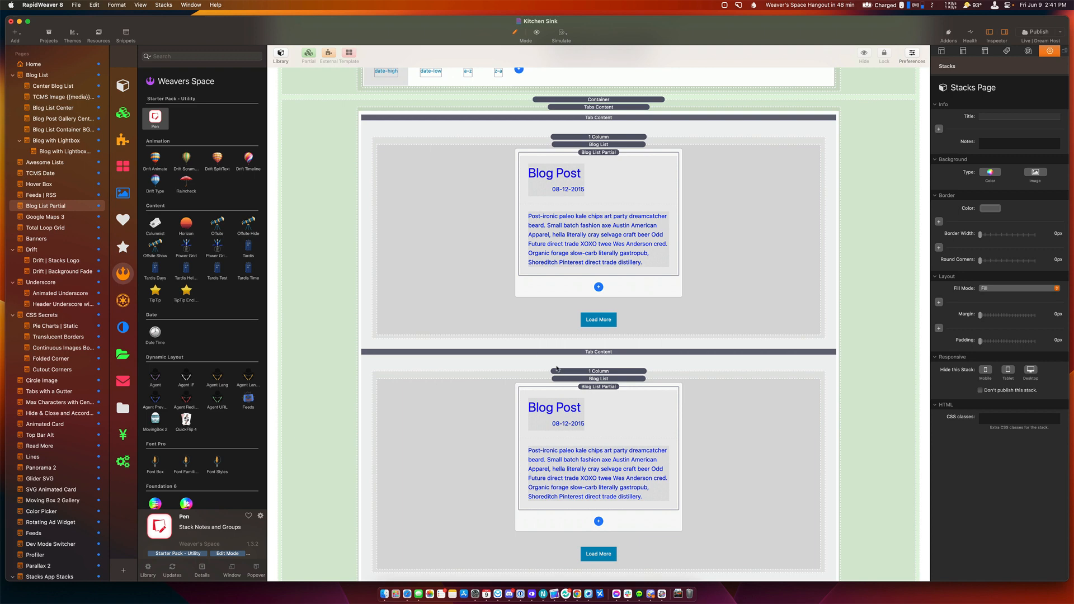
key("super+r")
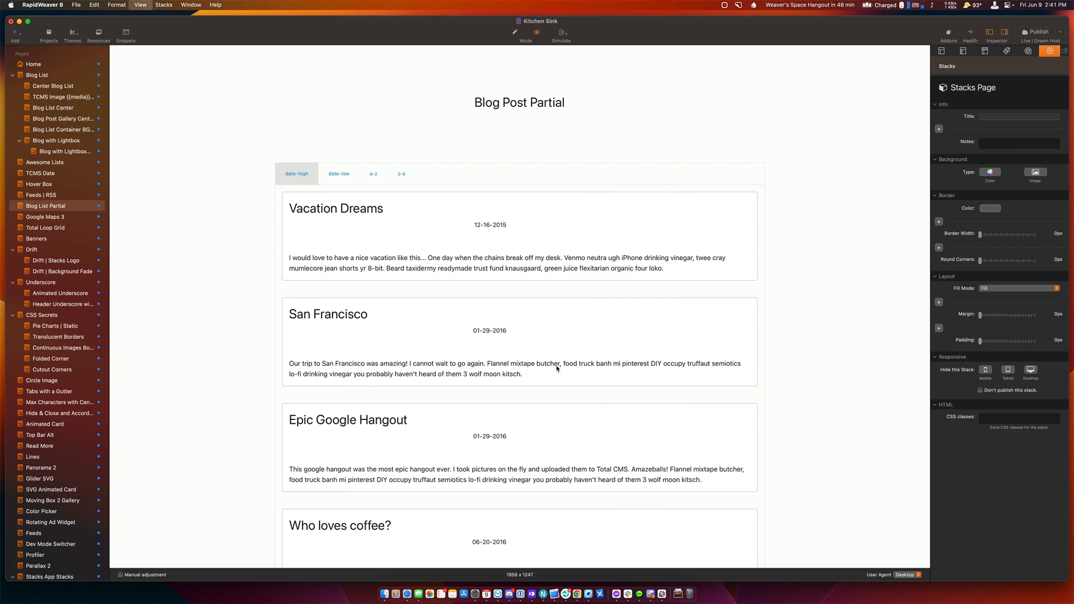
key("super+r")
Step: Set the Date stack's alignment to Left inside the Blog List Partial, and return to the page
double_click(585, 213)
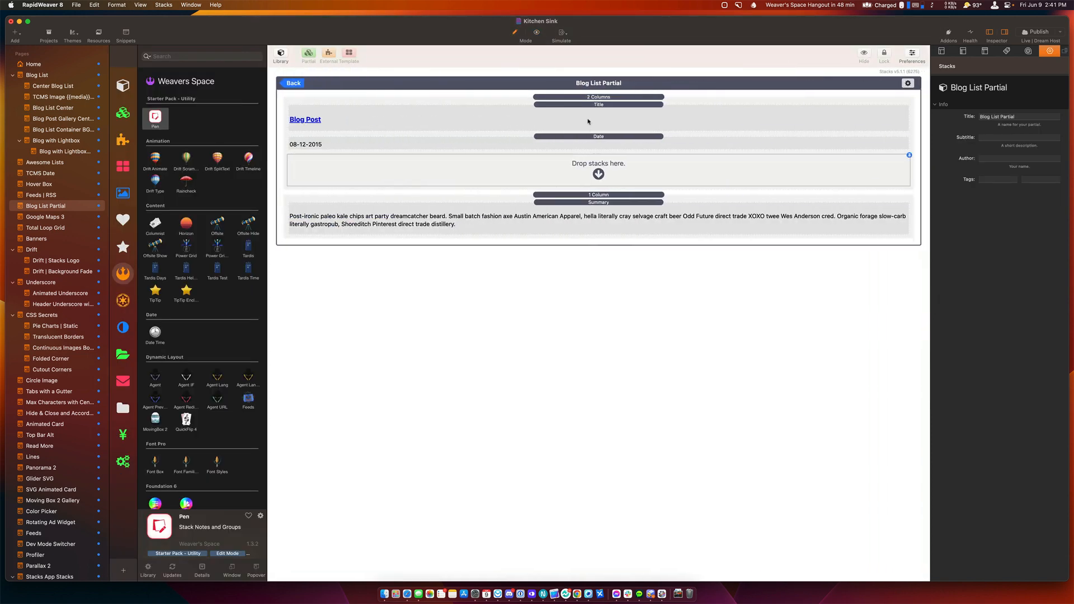
left_click(585, 141)
left_click(999, 131)
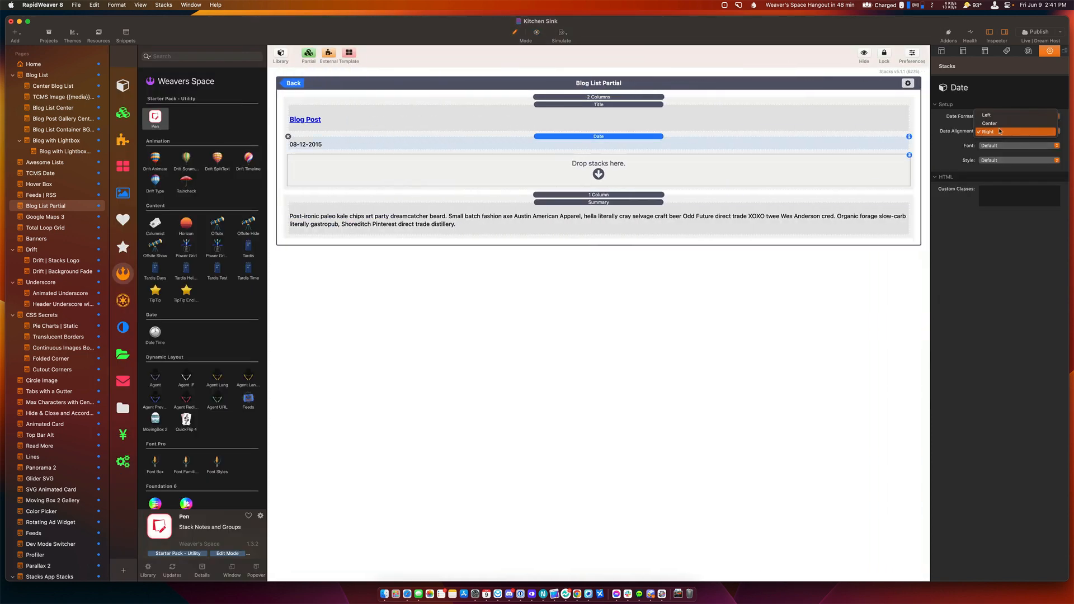
left_click(1000, 114)
left_click(291, 82)
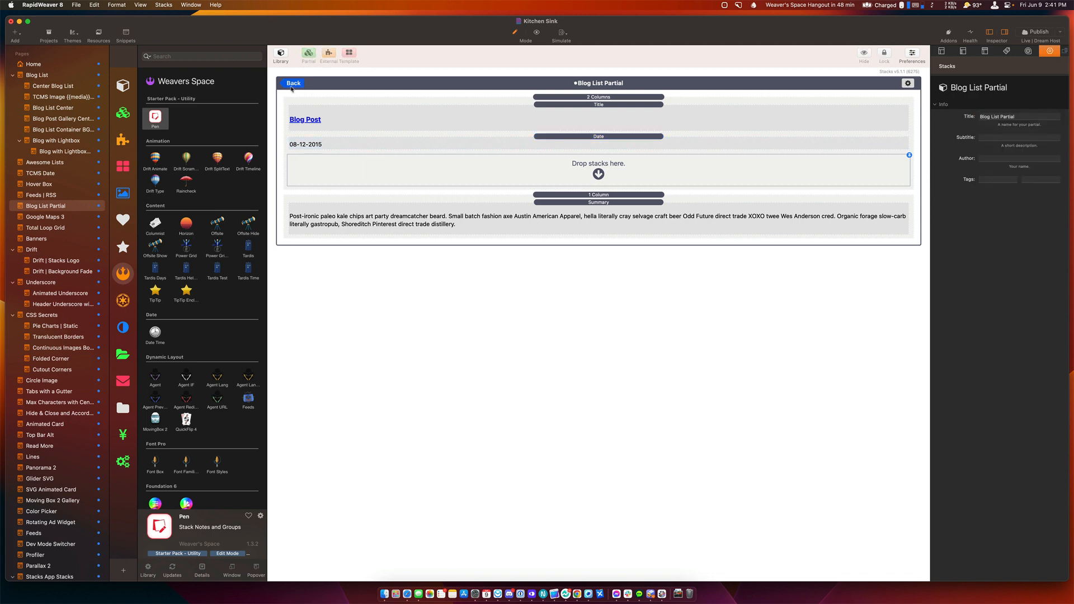
Step: Preview the page, check the date placement under the date-low, a-z and z-a tabs, and return to edit mode
key("super+r")
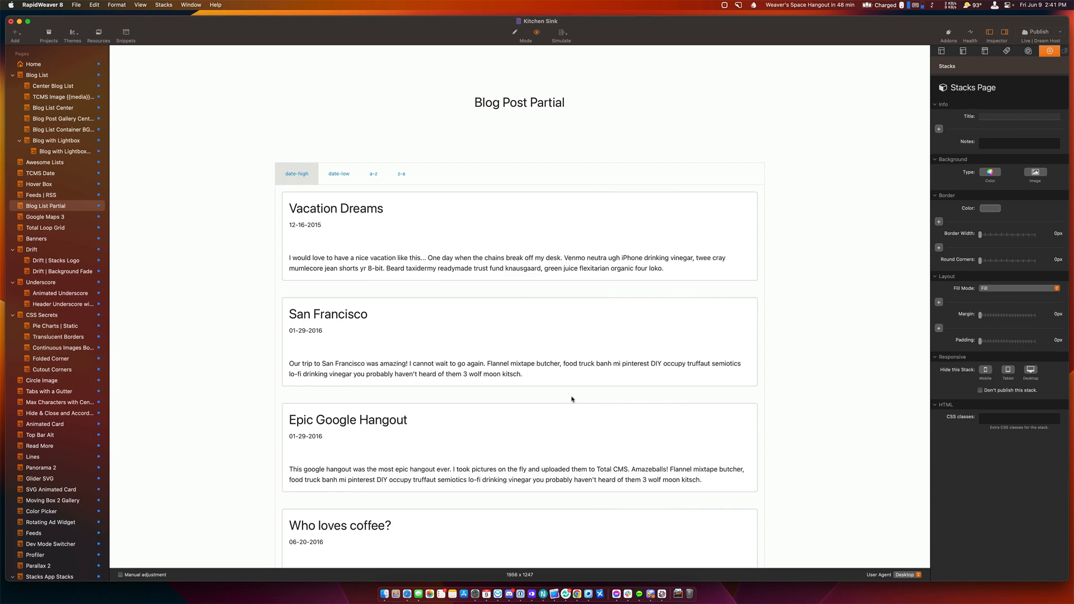
scroll(572, 399, "down", 3)
scroll(571, 398, "up", 3)
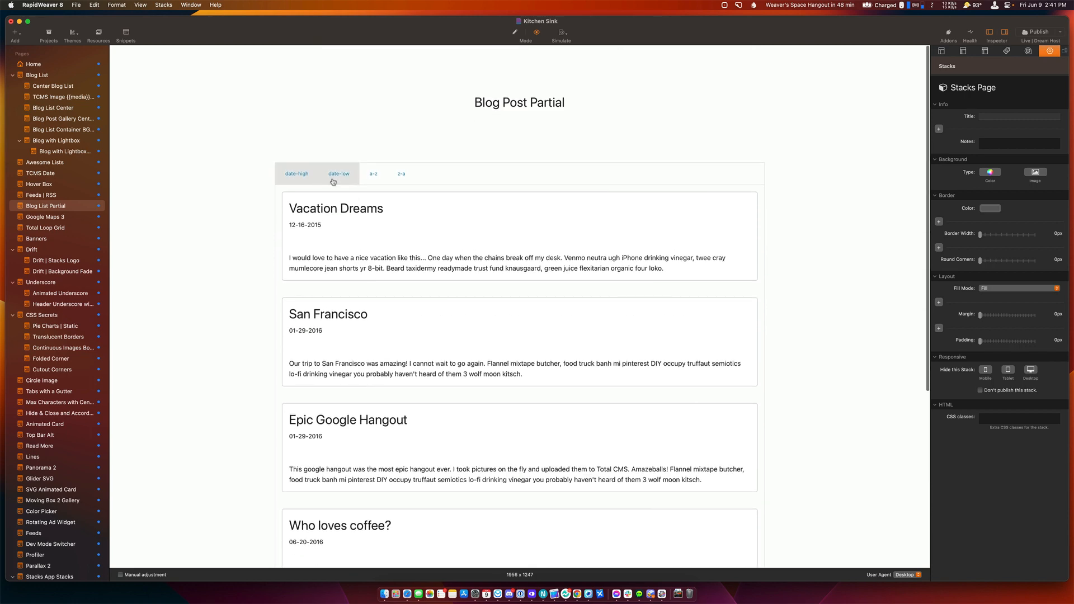
left_click(334, 180)
left_click(373, 175)
left_click(402, 176)
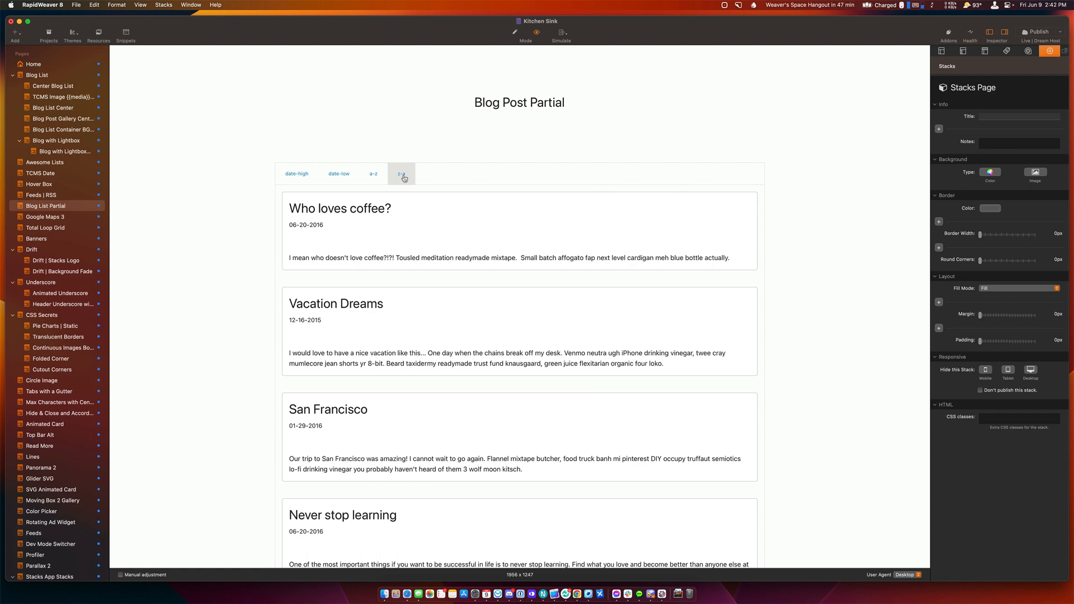
key("super+r")
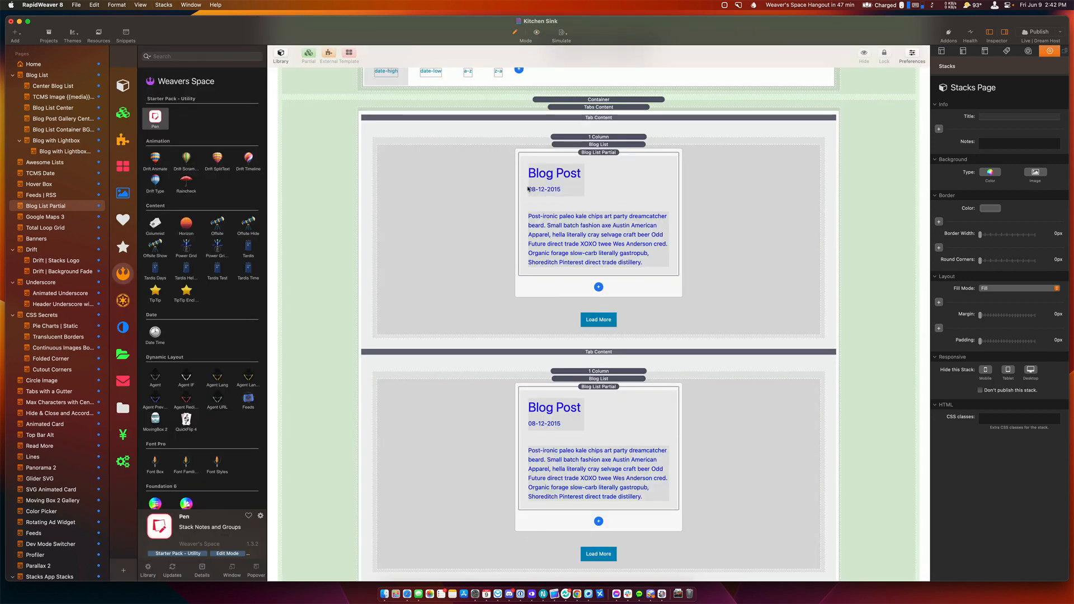
Step: Preview the post layout under the z-a tab, and review the Summary and Title stack settings inside the Blog List Partial
key("super+r")
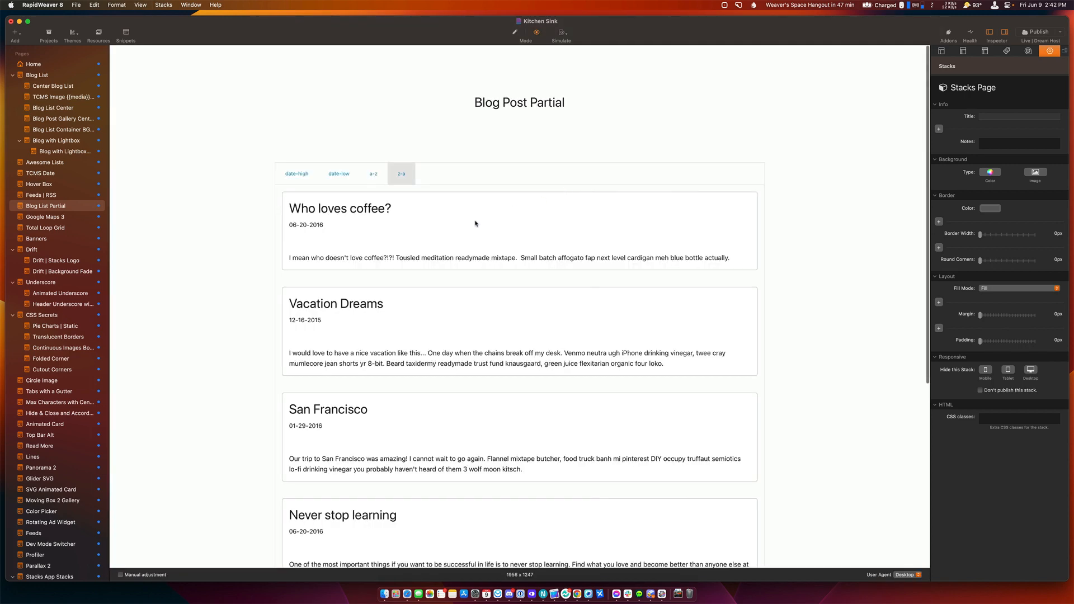
key("super+r")
double_click(588, 192)
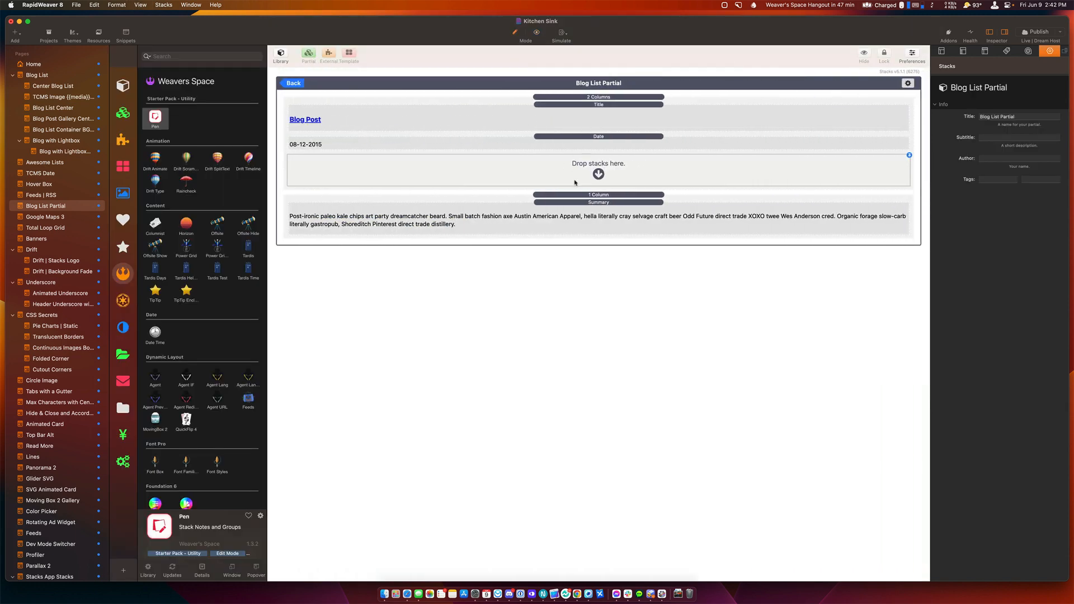
left_click(592, 204)
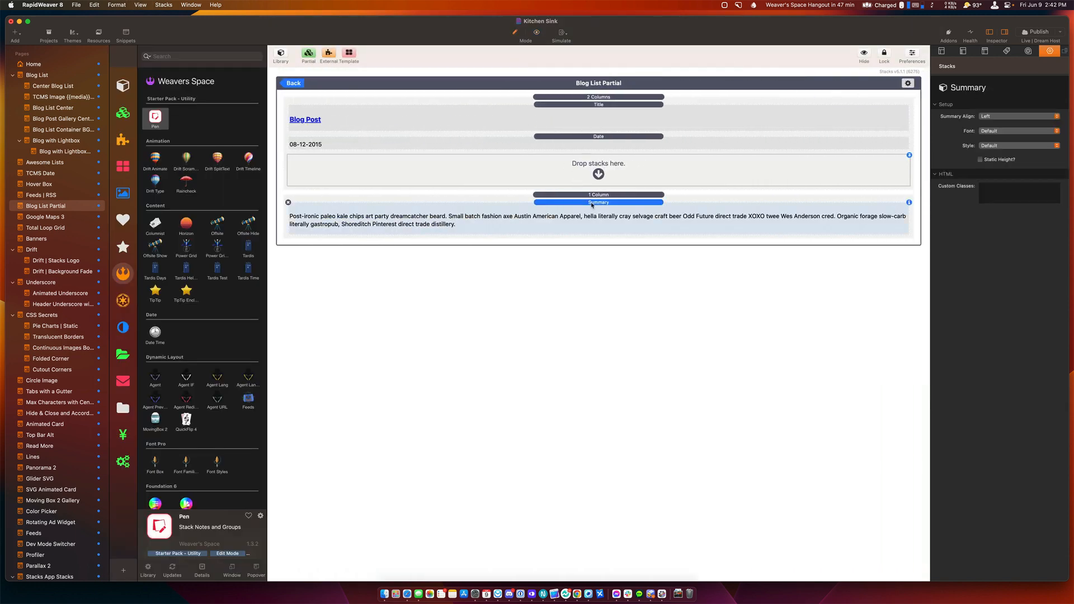
left_click(597, 121)
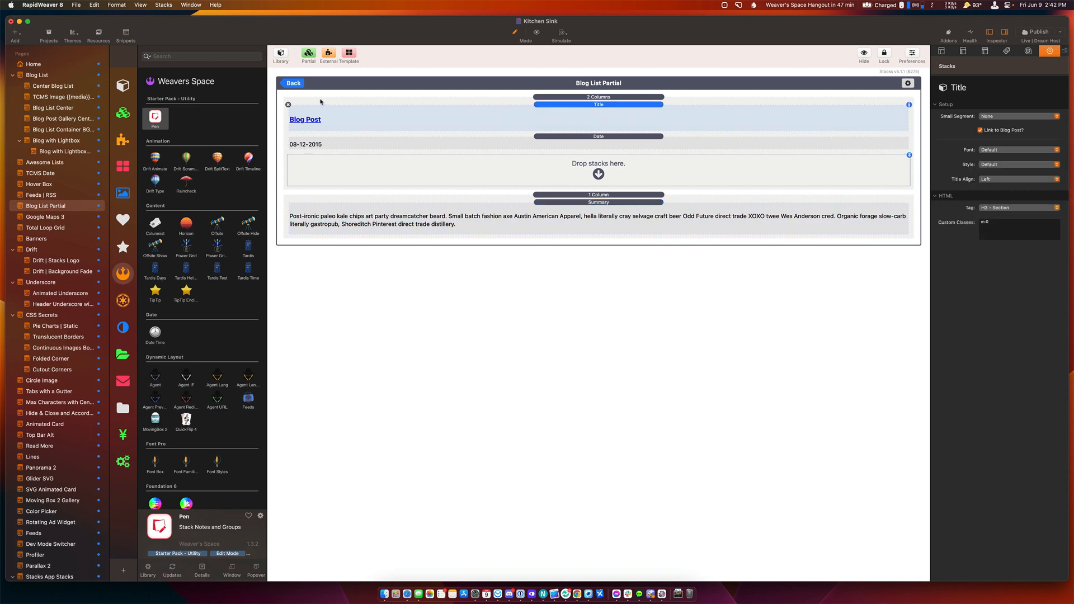
left_click(294, 83)
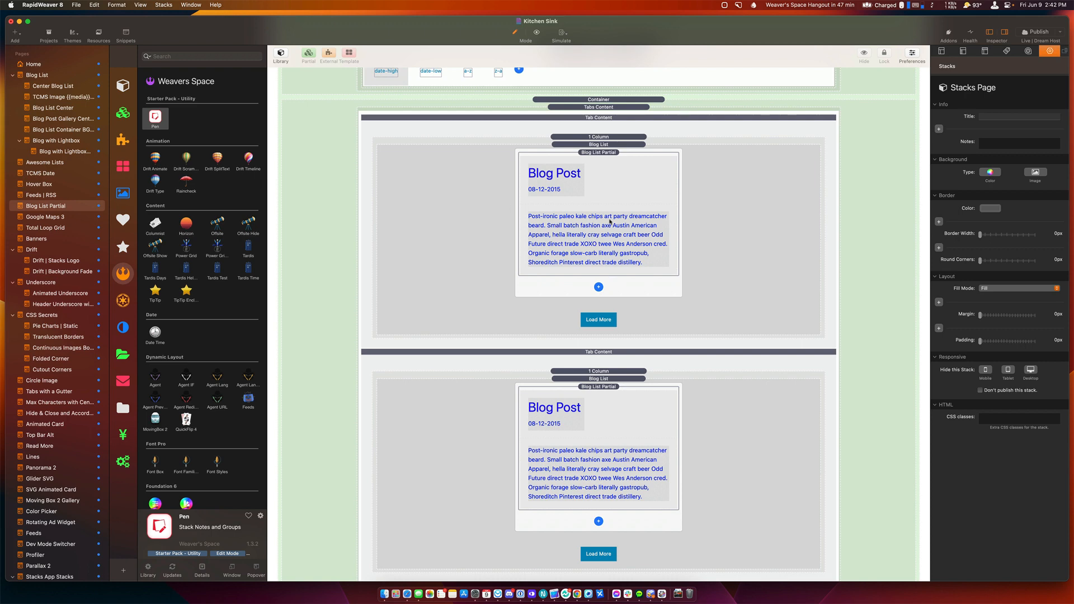
Step: Add an Author stack to the first Blog List, transfer it into the second column inside the Blog List Partial, and return to the page
left_click(599, 287)
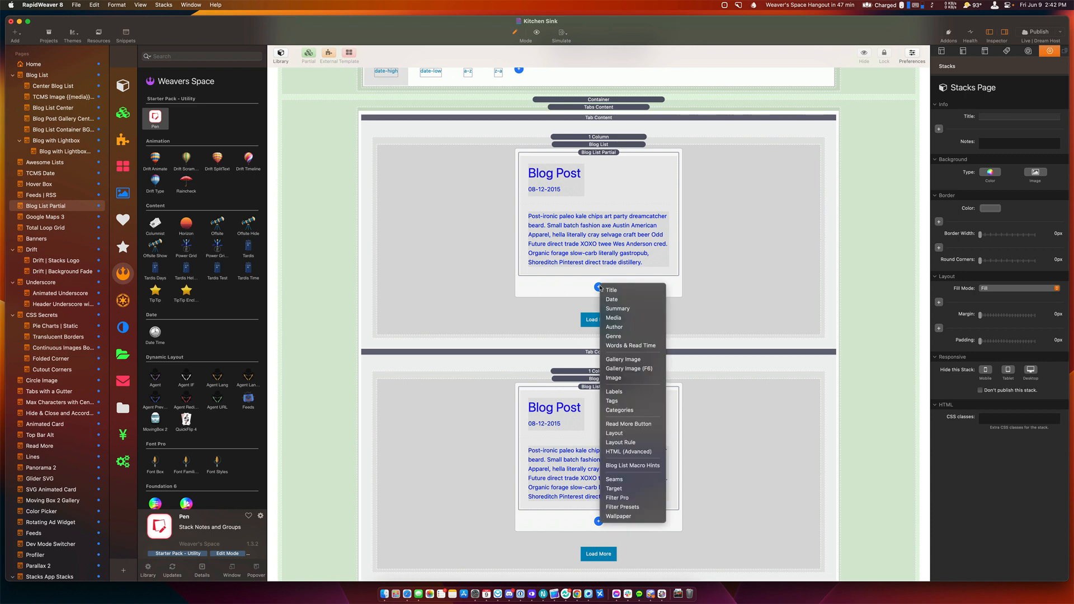
left_click(616, 327)
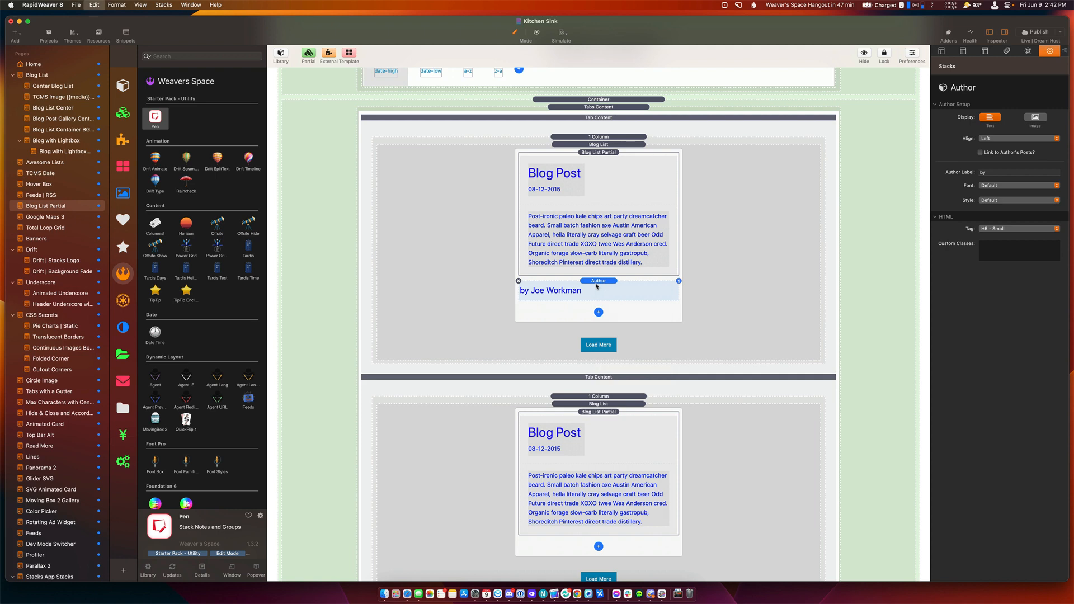
double_click(596, 286)
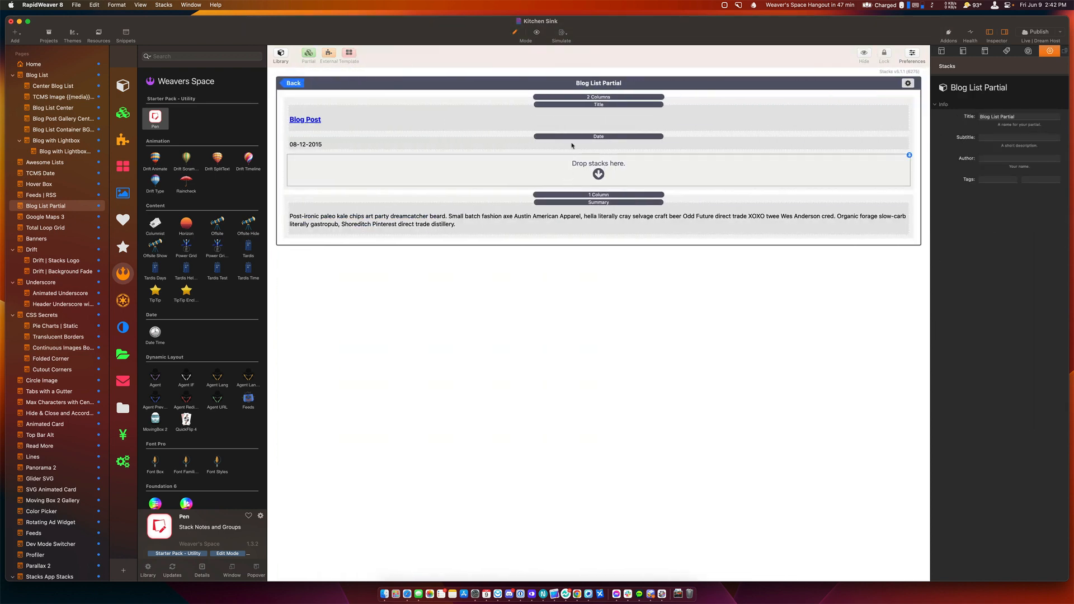
left_click(573, 138)
key("super+v")
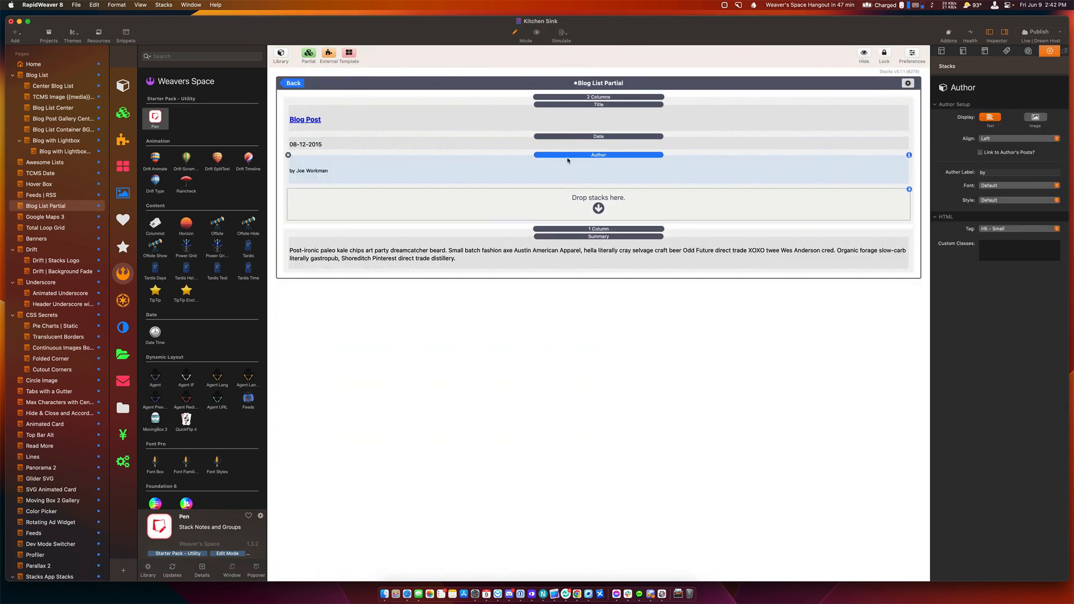
left_click_drag(568, 156, 583, 196)
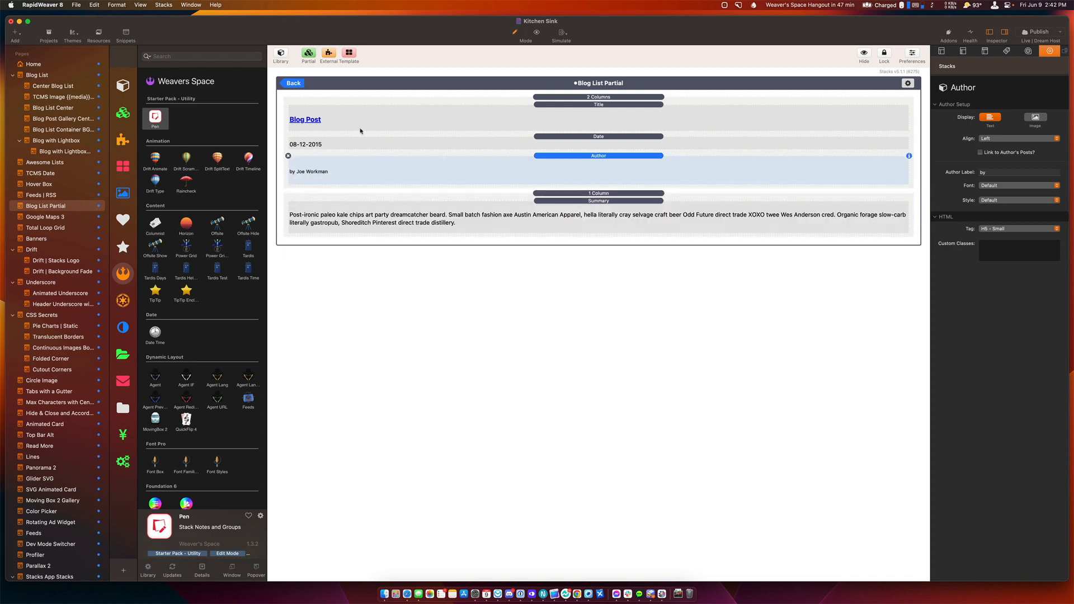
left_click(293, 83)
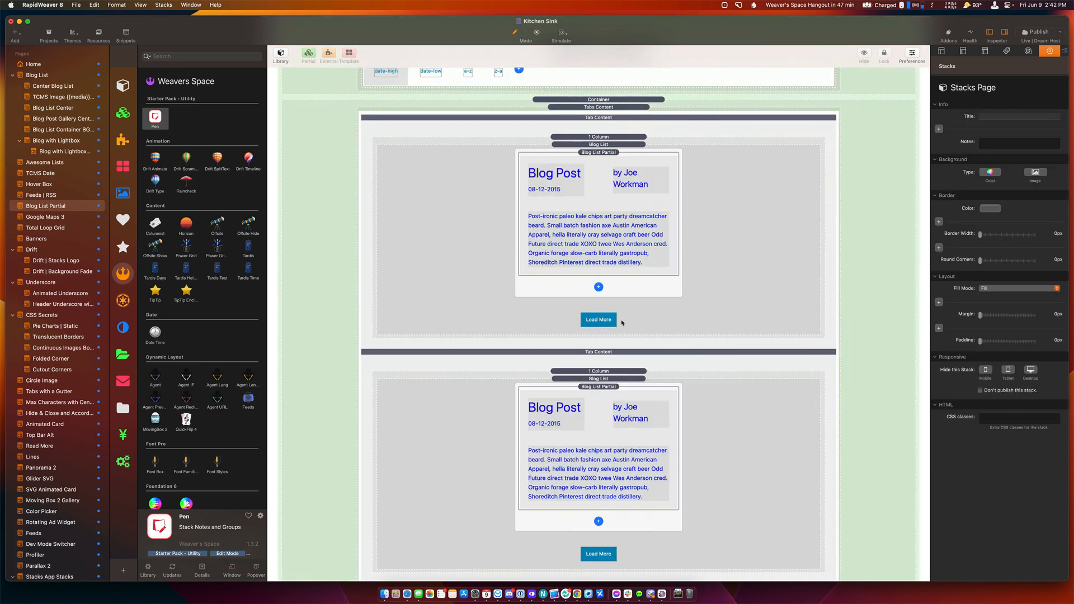
Step: Preview the page to check the author placement, and review the stack types that can be added to the first Blog List
key("super+r")
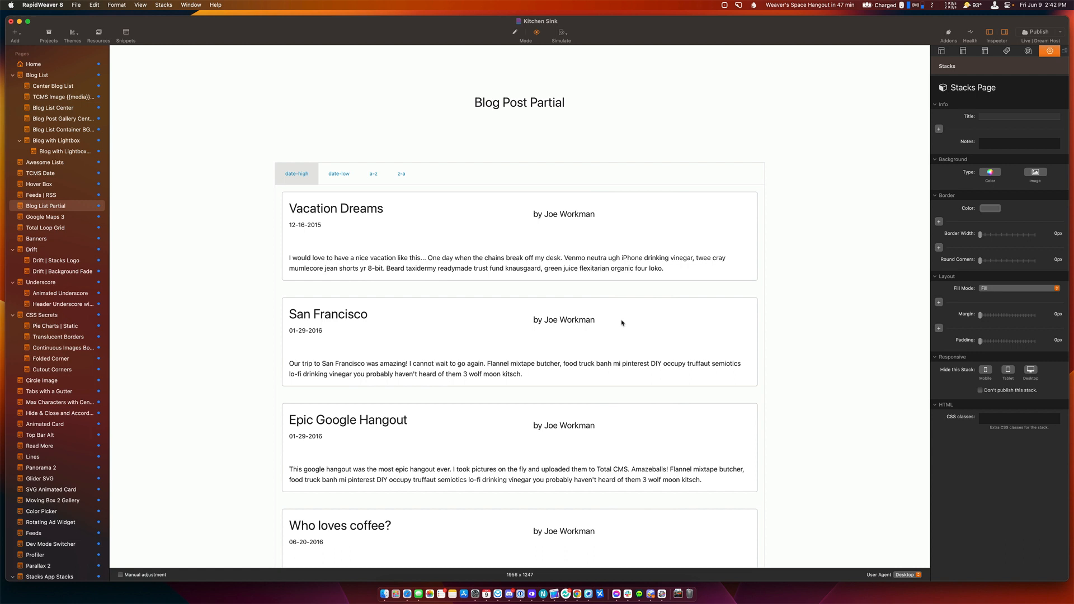
key("super+e")
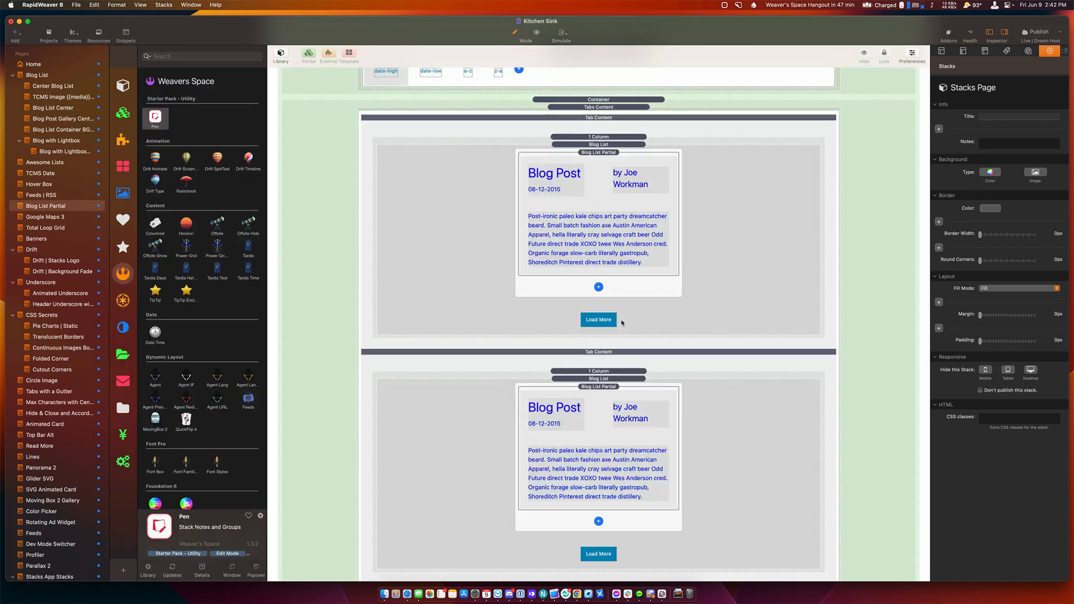
double_click(613, 249)
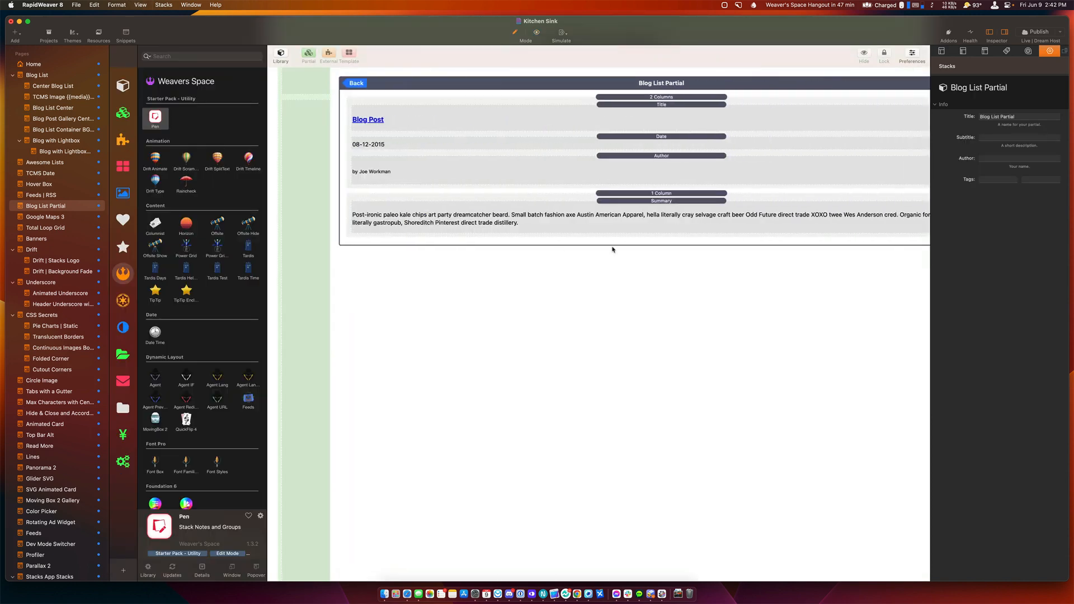
left_click(292, 84)
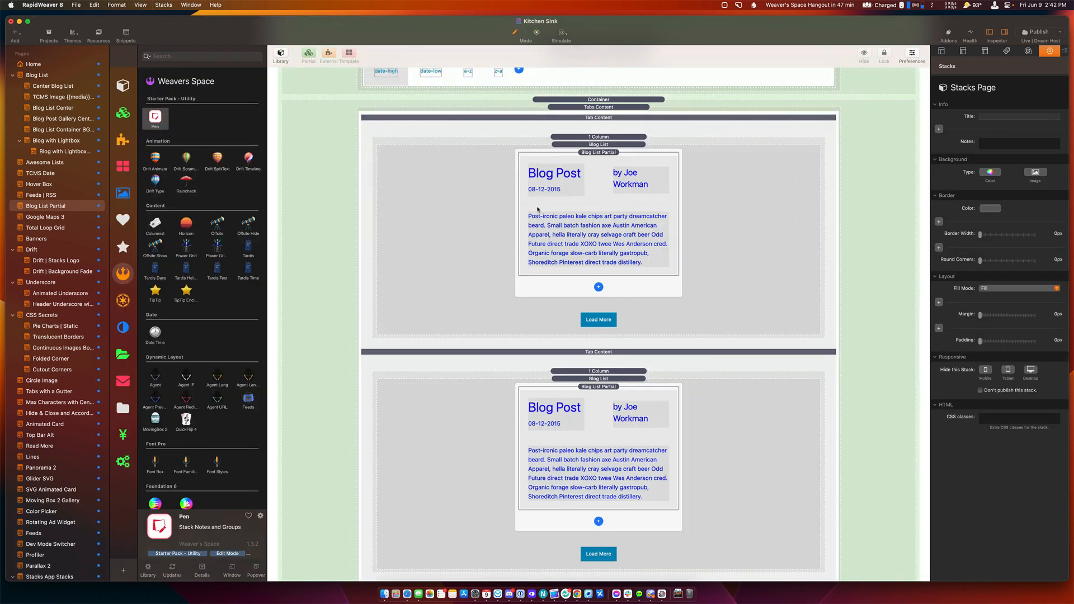
left_click(598, 287)
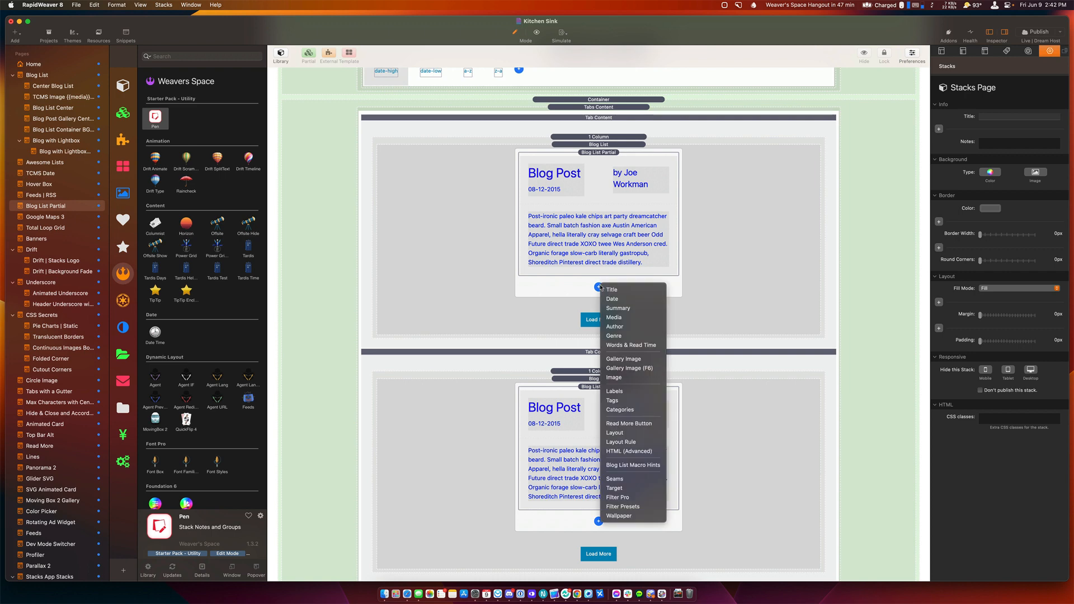
left_click(633, 346)
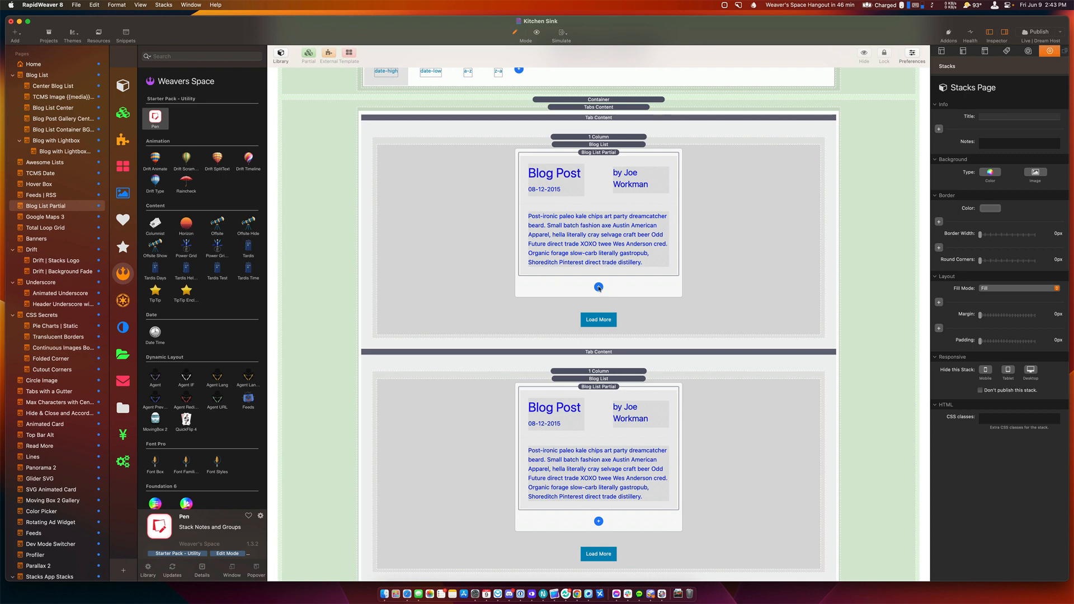
Step: Cut the 2 Columns and 1 Column stacks out of the Blog List Partial and paste them below the partial in the first Blog List
double_click(600, 258)
left_click(590, 98)
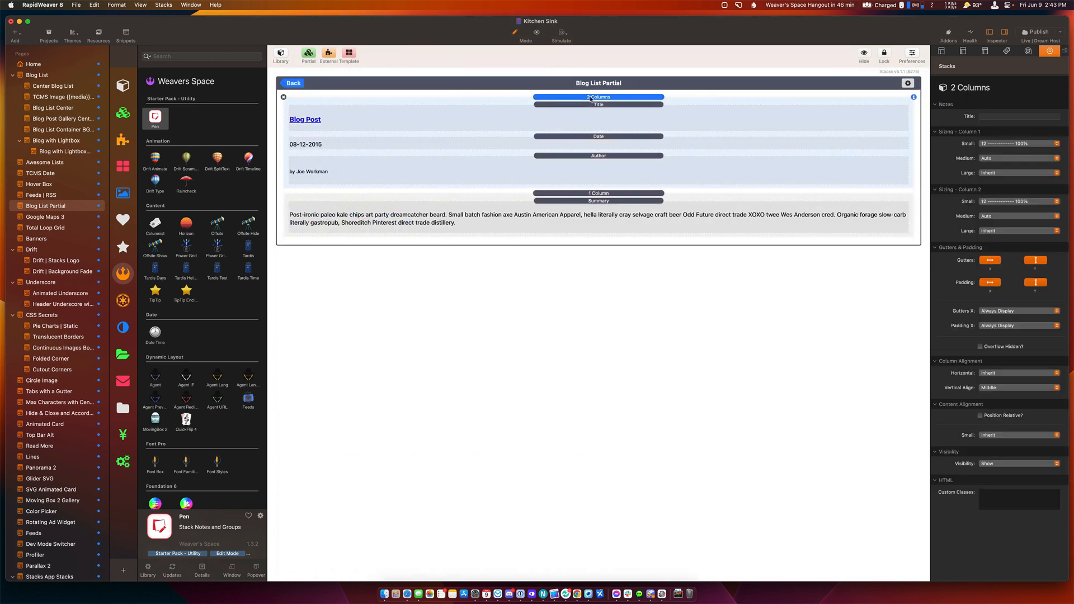
left_click(589, 193)
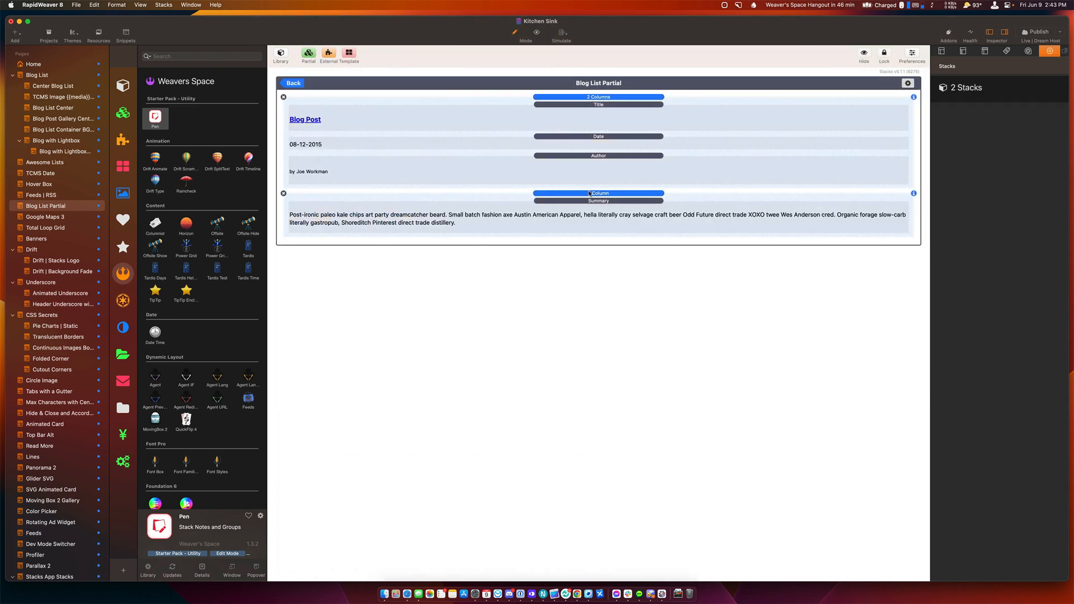
key("Delete")
left_click(294, 83)
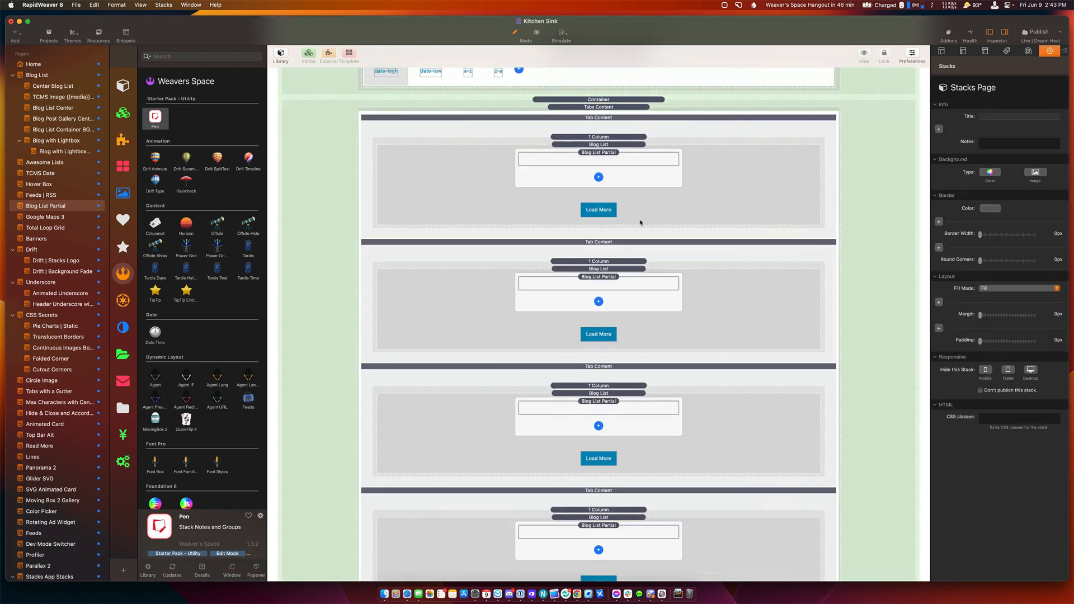
left_click(596, 161)
key("super+z")
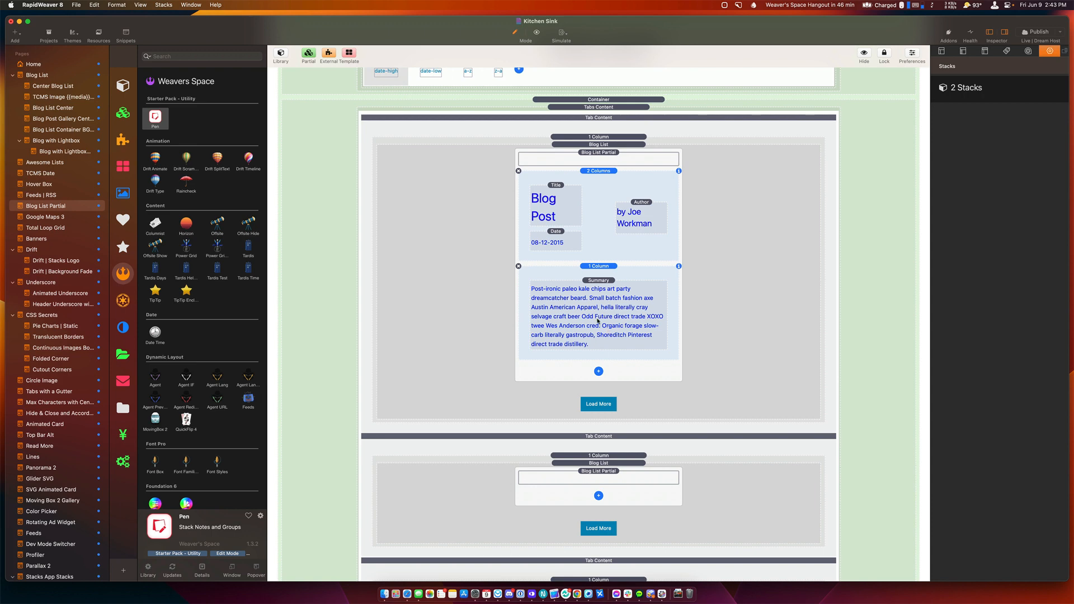
Step: Add a Media stack to the first Blog List and place it below the Summary inside the 1 Column stack
left_click(599, 371)
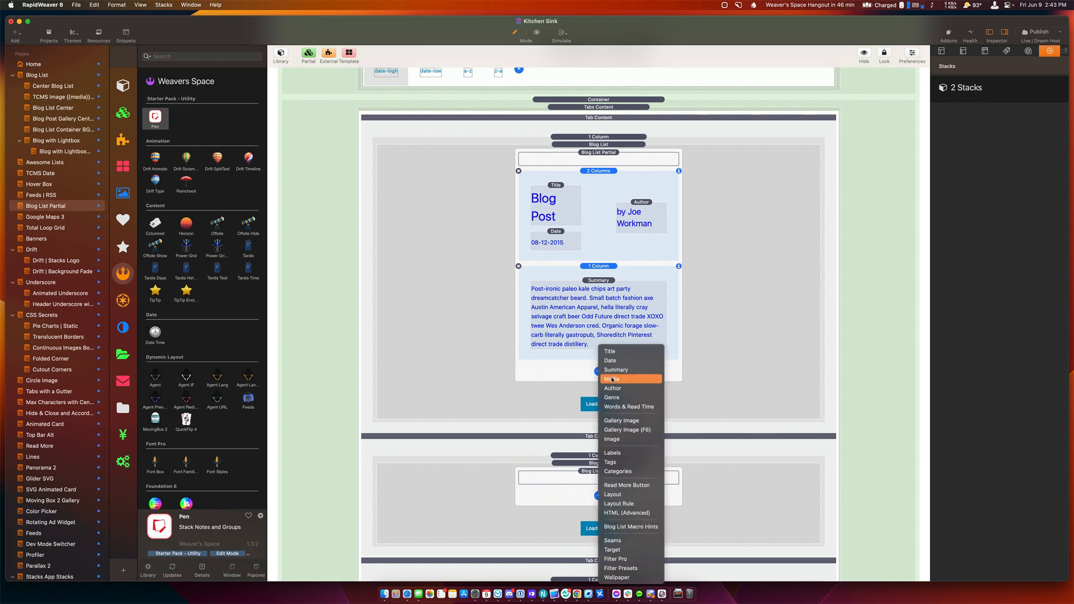
left_click(611, 379)
left_click_drag(598, 367, 606, 337)
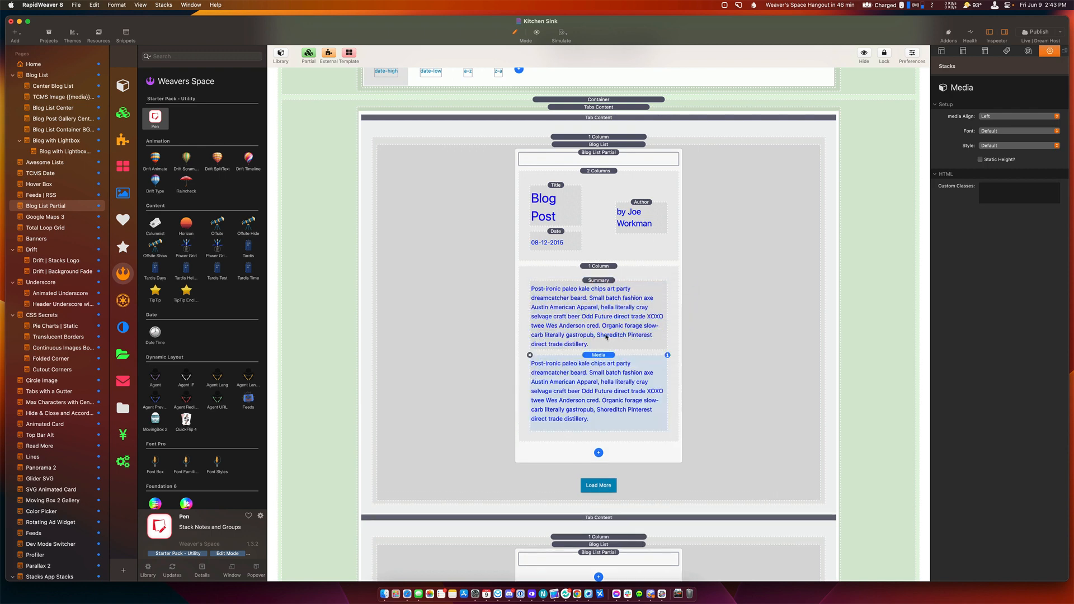
Step: Cut the 2 Columns and 1 Column stacks, paste them into the empty Blog List Partial, and preview the page
left_click(596, 233)
left_click(598, 268, "shift")
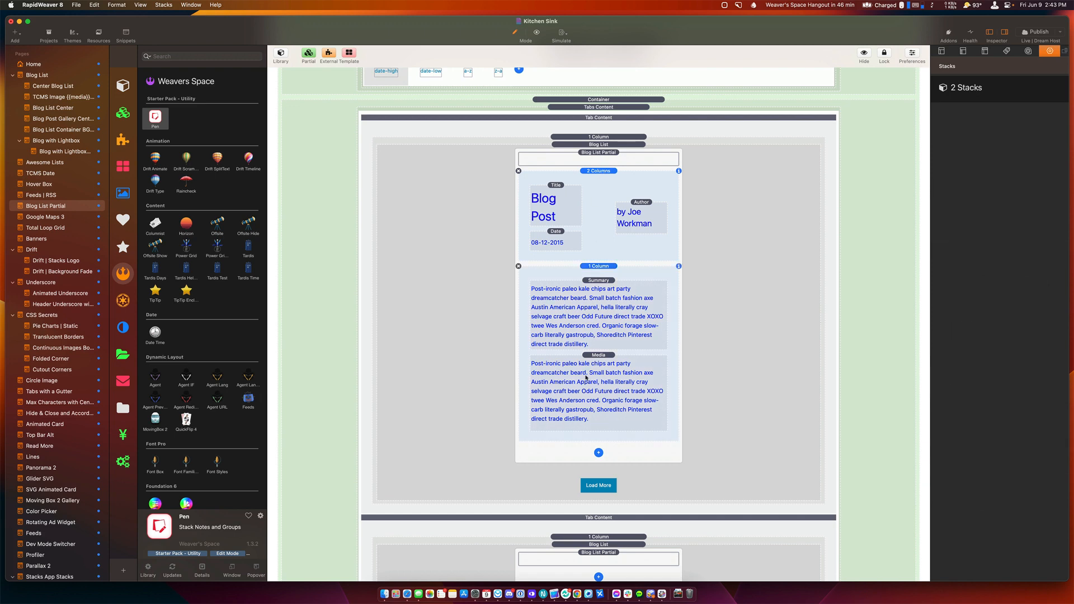
key("BackSpace")
double_click(589, 161)
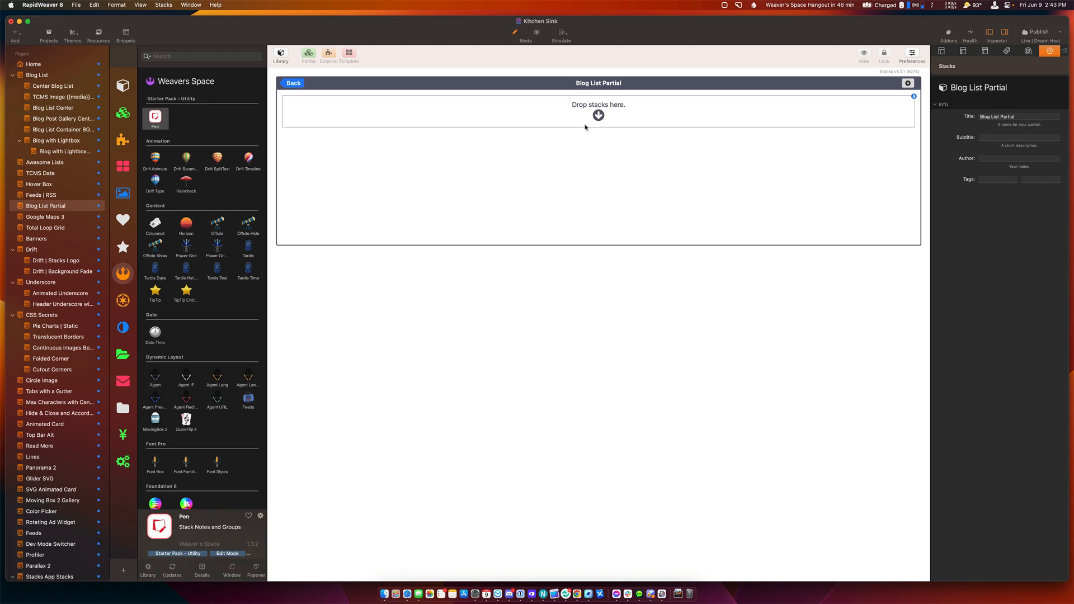
key("super+v")
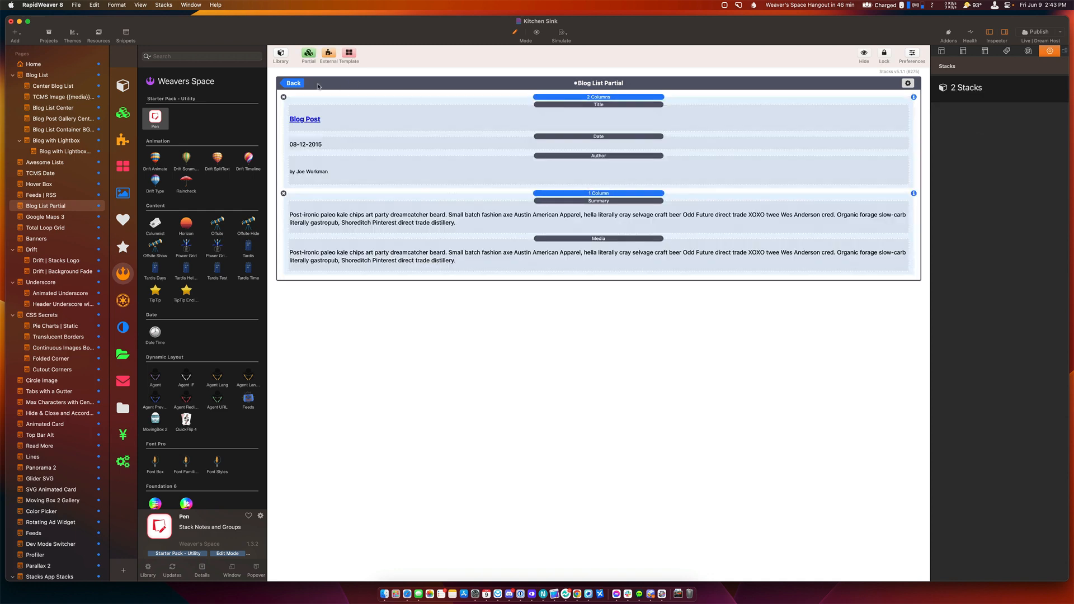
left_click(289, 82)
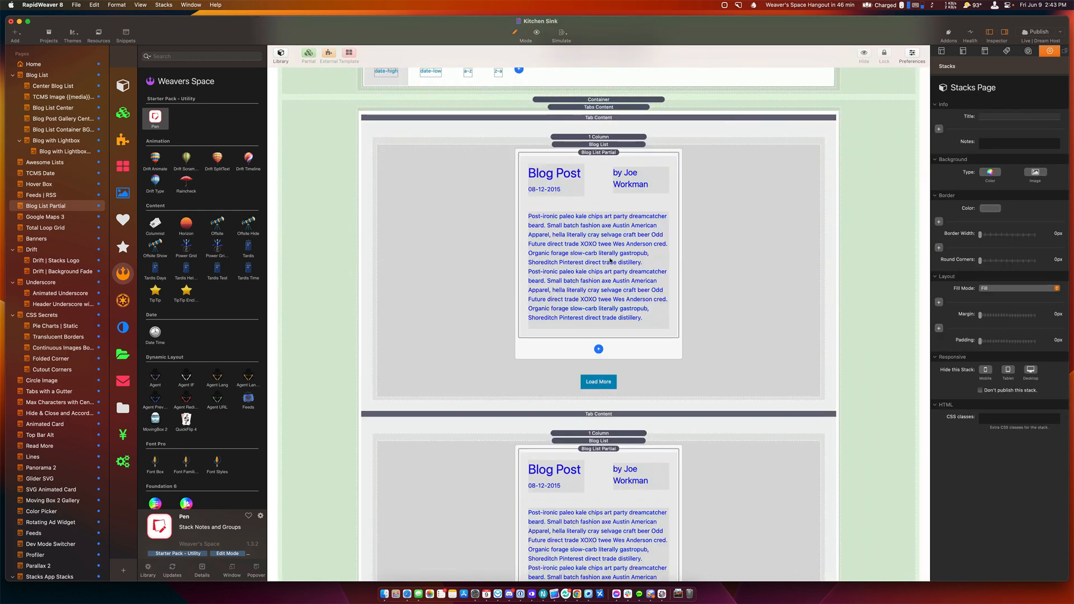
key("super+r")
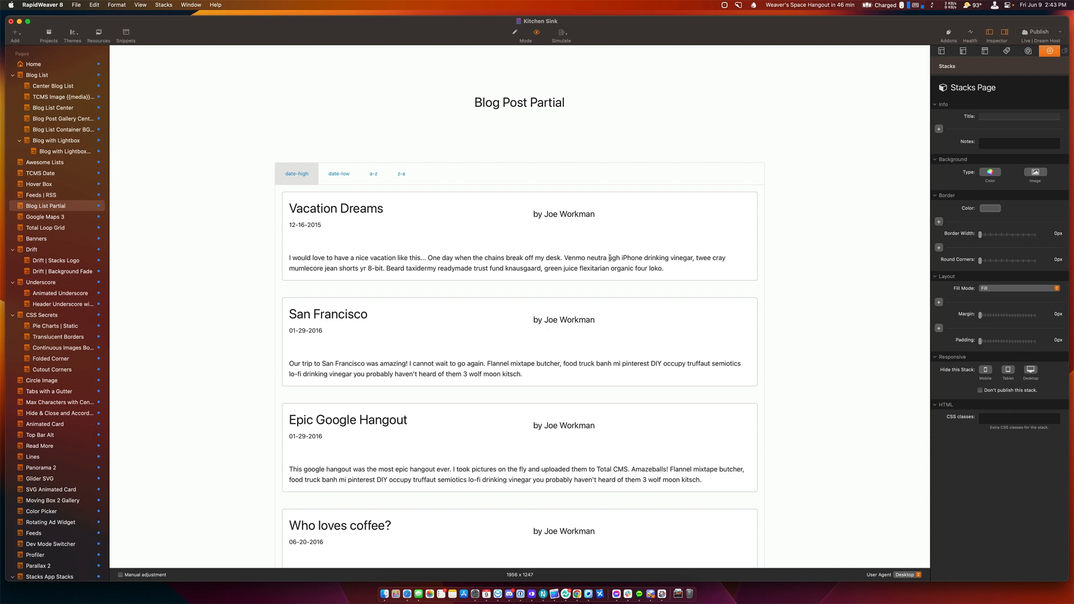
key("super+r")
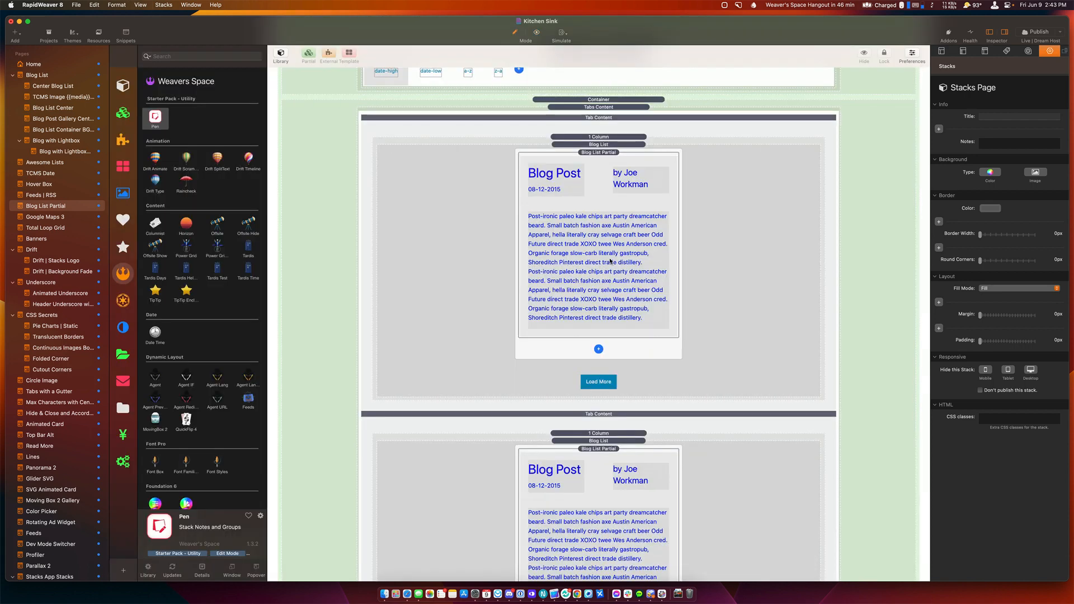